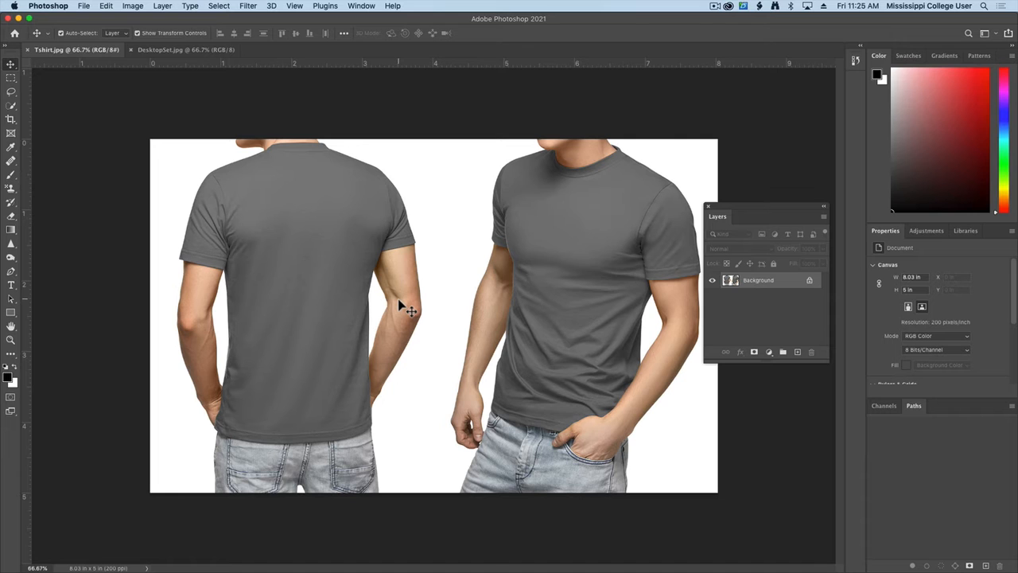
# Switch to Illustrator, shift the stars-and-stripes artwork slightly on its artboard and copy it
pyautogui.hotkey('ctrl', 'Up')
pyautogui.click(290, 199)
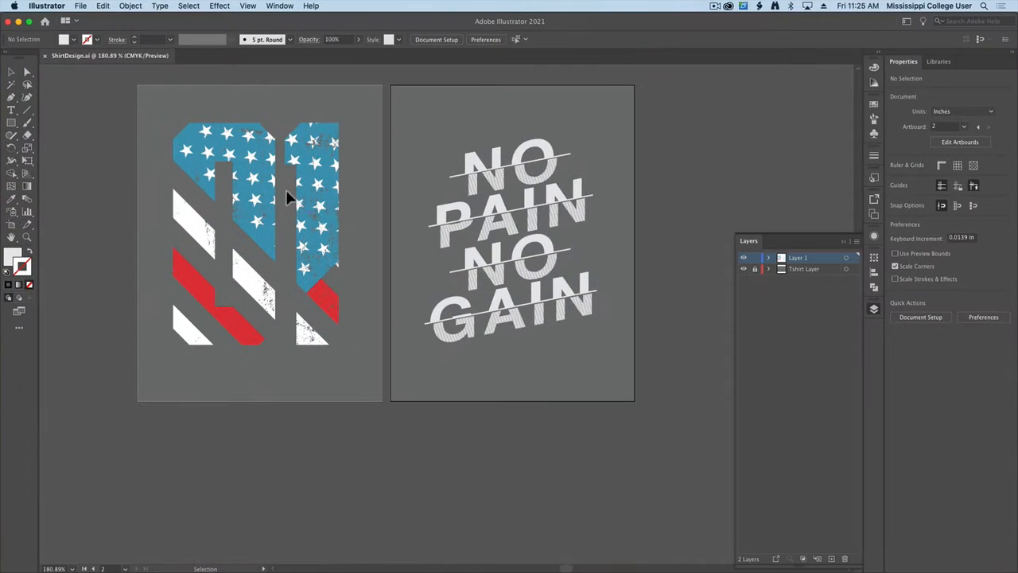
pyautogui.click(178, 159)
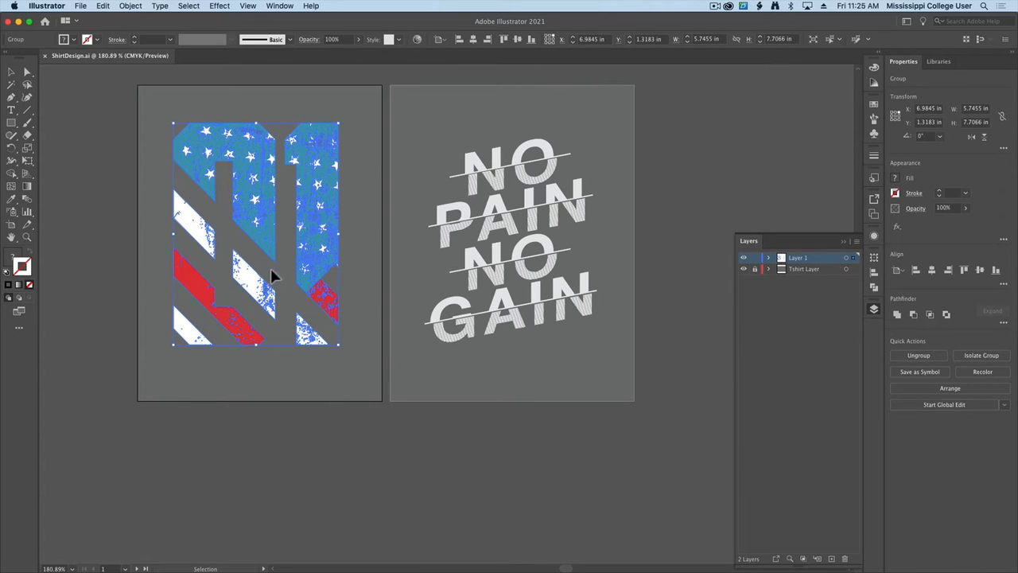
pyautogui.moveTo(254, 197); pyautogui.dragTo(260, 208)
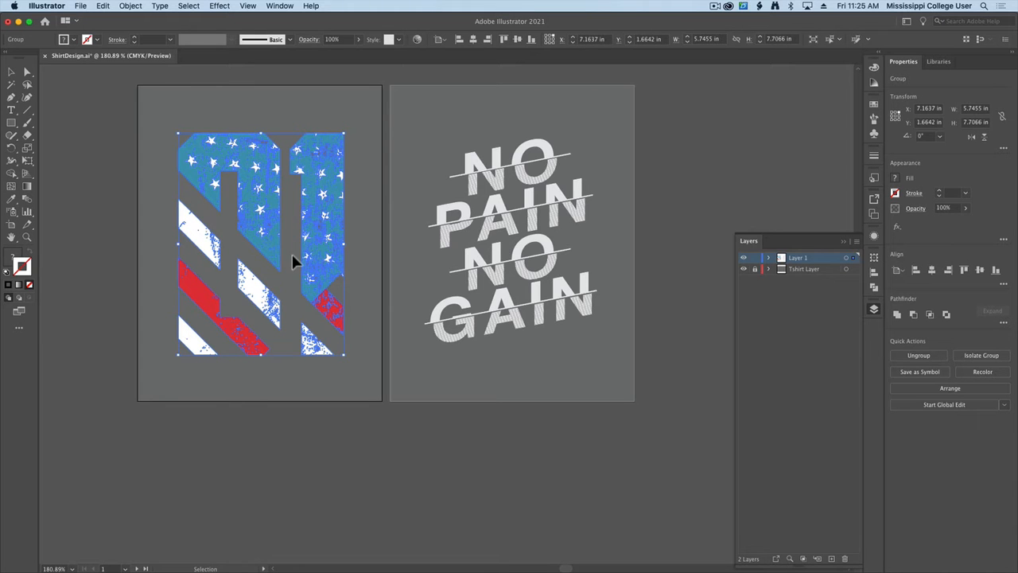
pyautogui.click(103, 5)
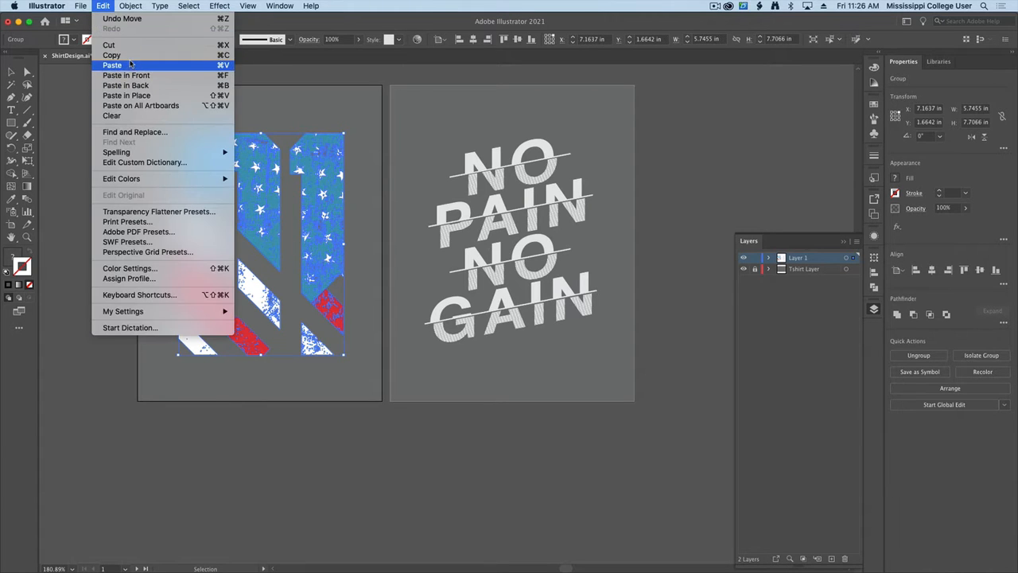
pyautogui.click(130, 56)
# Switch to Photoshop and paste the stars-and-stripes artwork into Tshirt.jpg as a Smart Object, adding it to the current library
pyautogui.hotkey('ctrl', 'Up')
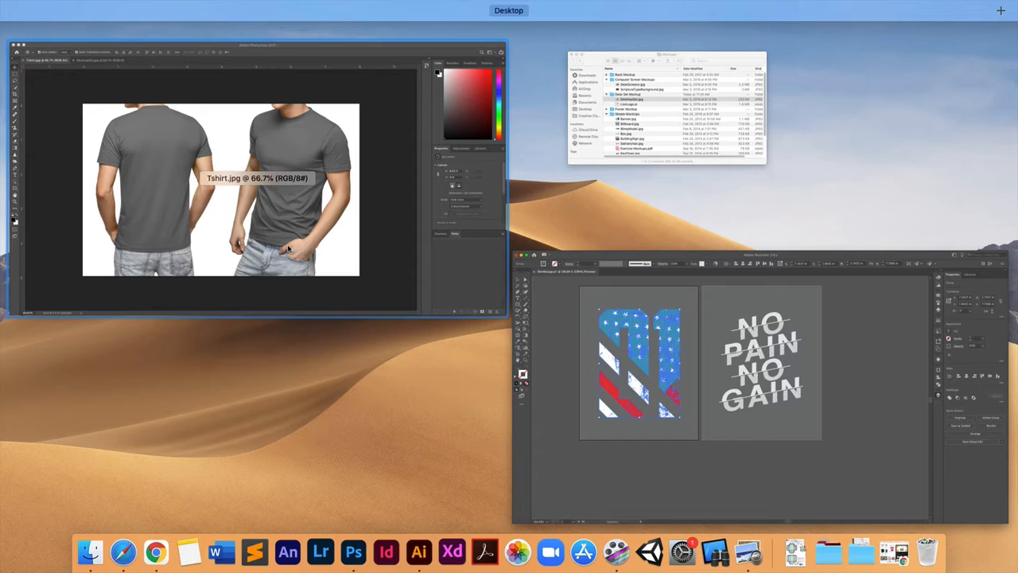
pyautogui.click(326, 215)
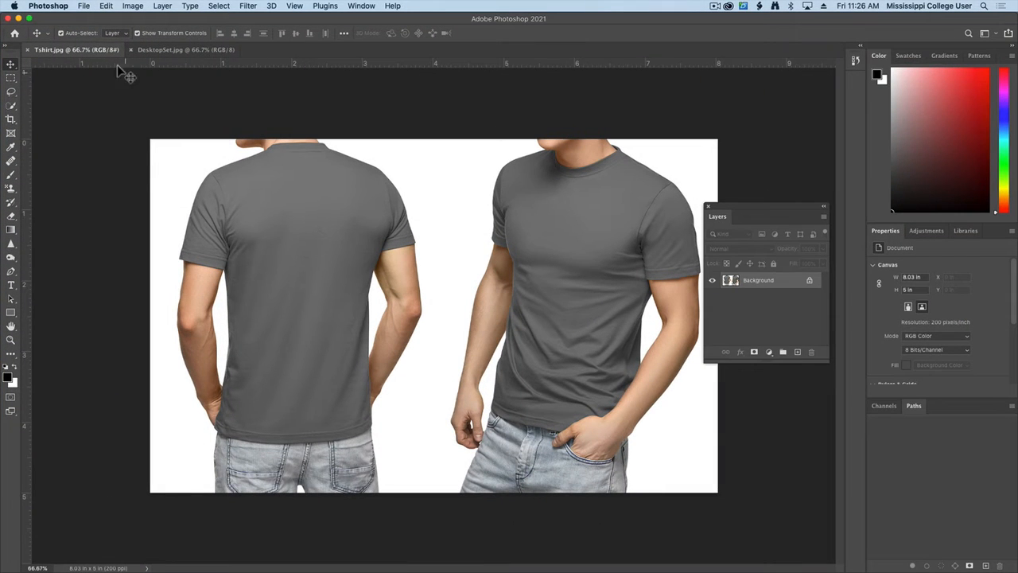
pyautogui.click(105, 6)
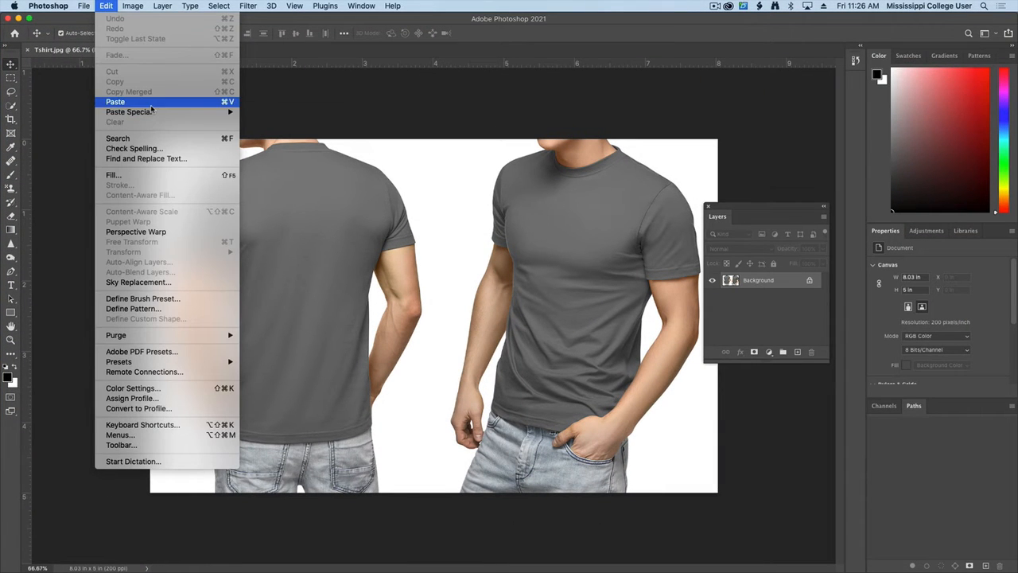
pyautogui.click(147, 101)
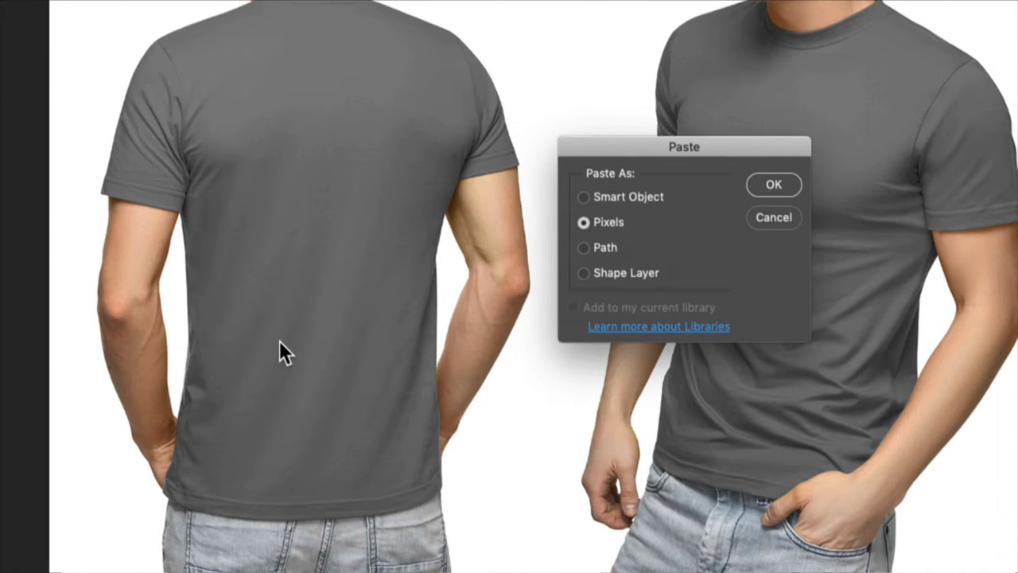
pyautogui.click(611, 196)
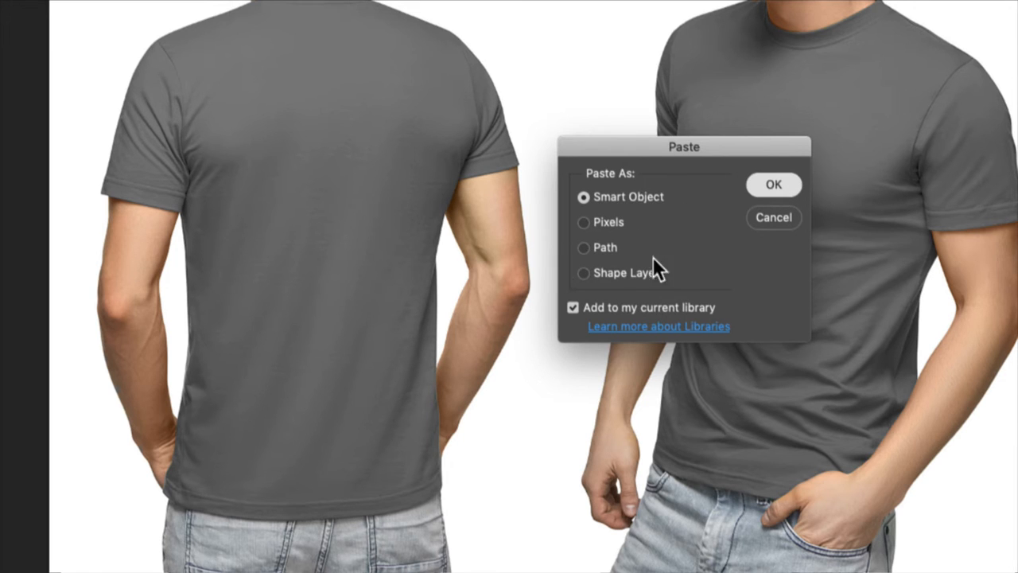
pyautogui.press('Return')
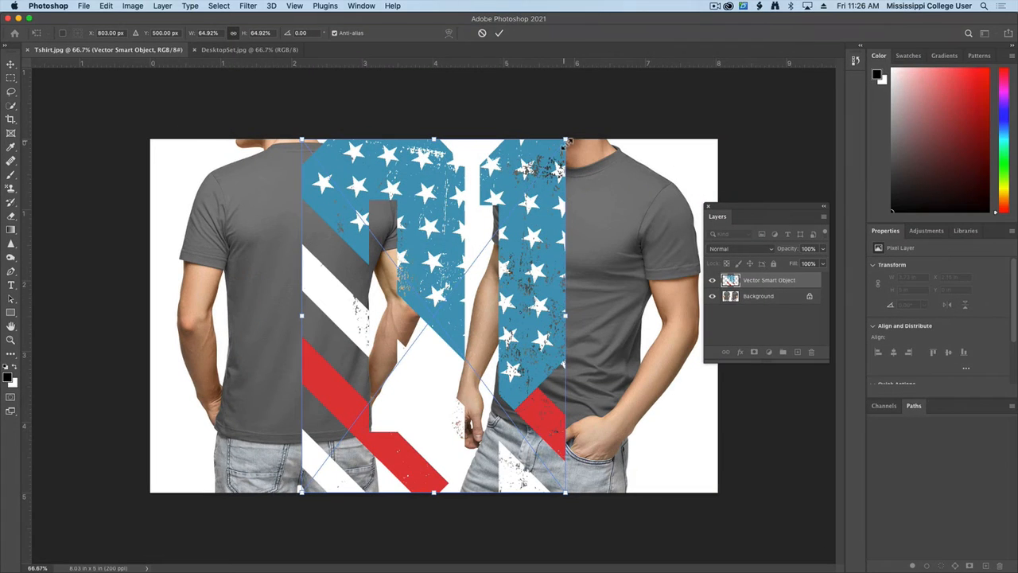
# Scale the stars-and-stripes artwork to about 26% on the back of the left shirt and set its blend mode to Overlay
pyautogui.moveTo(565, 140); pyautogui.dragTo(346, 230)
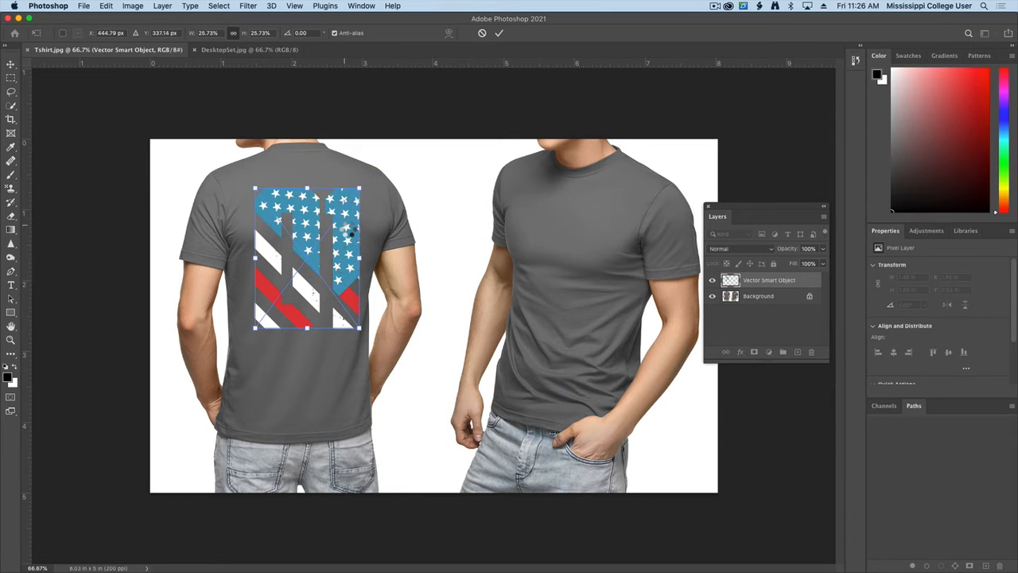
pyautogui.press('Escape')
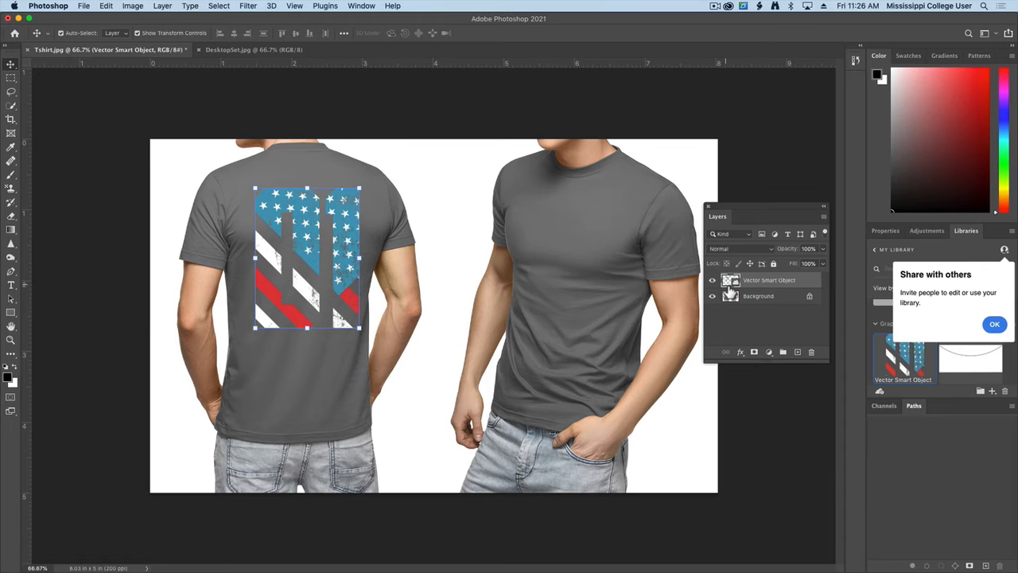
pyautogui.click(738, 249)
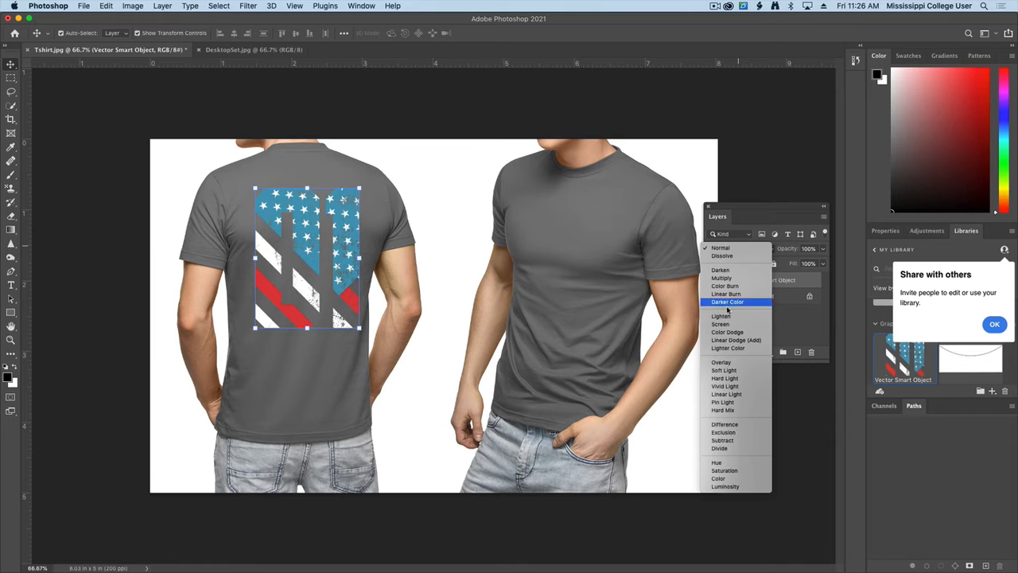
pyautogui.click(734, 363)
pyautogui.moveTo(338, 224); pyautogui.dragTo(307, 218)
pyautogui.click(173, 133)
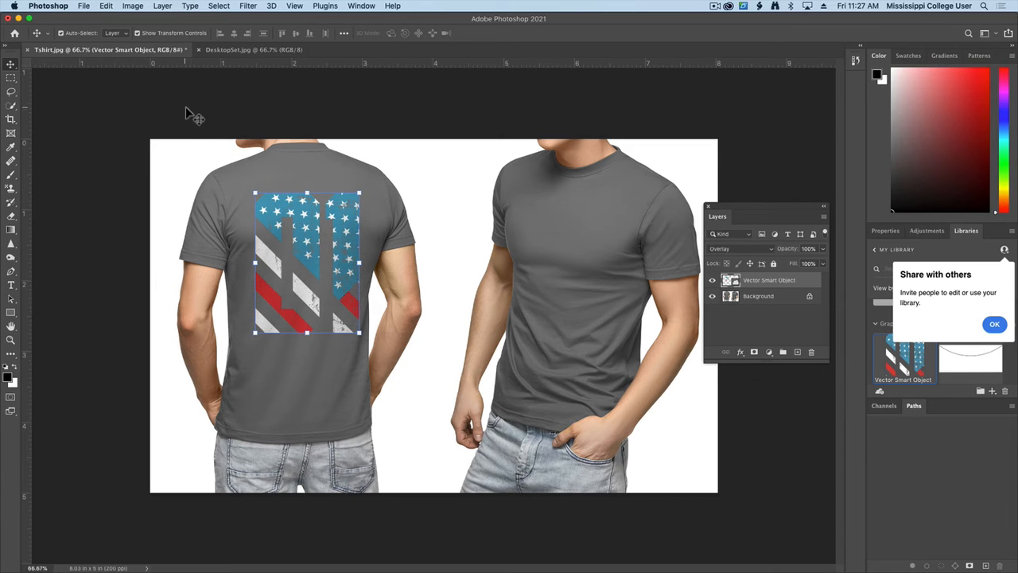
# Switch to Illustrator and copy the NO PAIN NO GAIN artwork from the second artboard
pyautogui.hotkey('ctrl', 'Up')
pyautogui.click(225, 159)
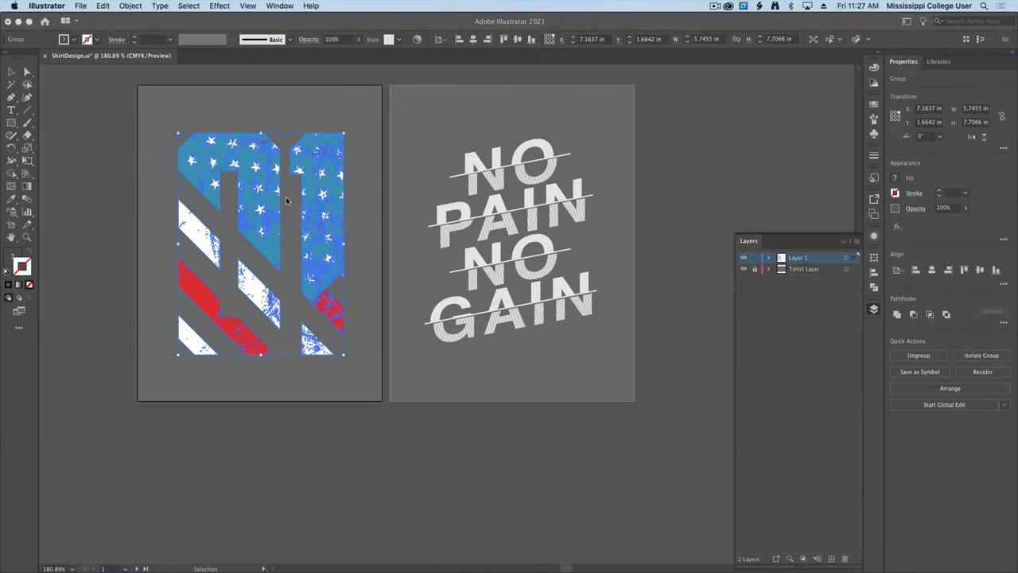
pyautogui.click(509, 191)
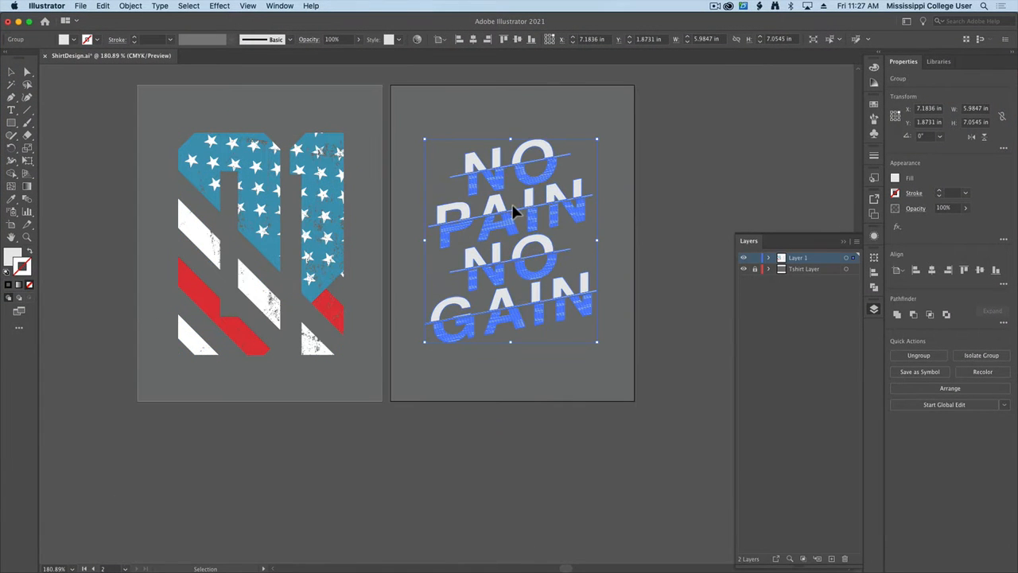
pyautogui.click(103, 6)
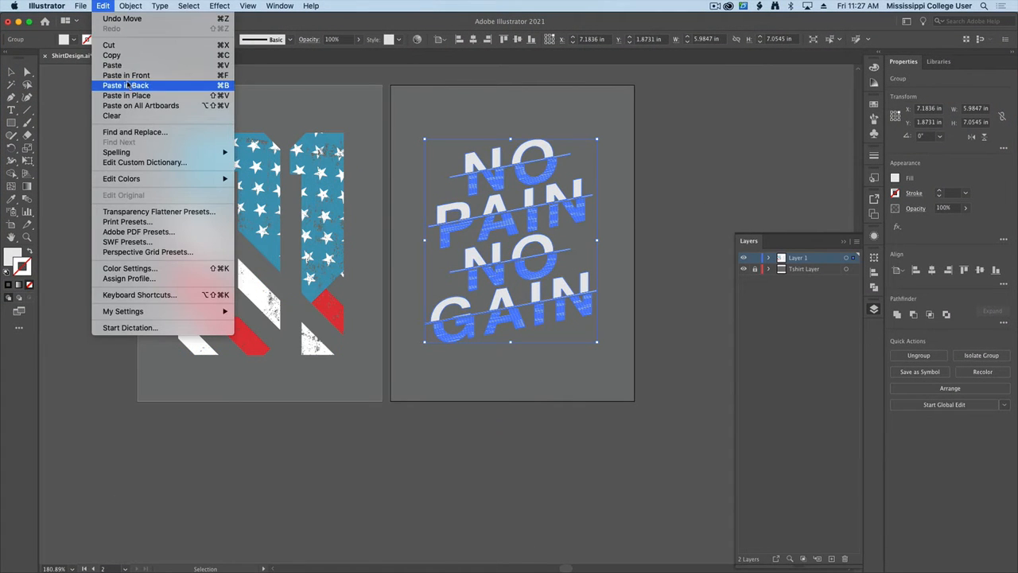
pyautogui.click(126, 56)
# Switch to Photoshop and paste the NO PAIN NO GAIN artwork into Tshirt.jpg as Pixels
pyautogui.hotkey('ctrl', 'Up')
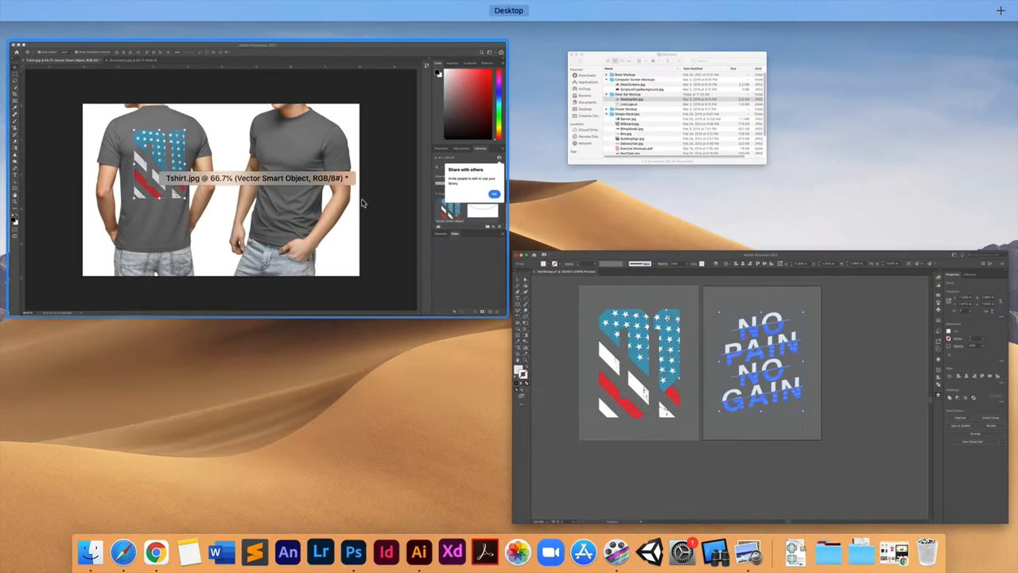
pyautogui.click(364, 192)
pyautogui.click(84, 6)
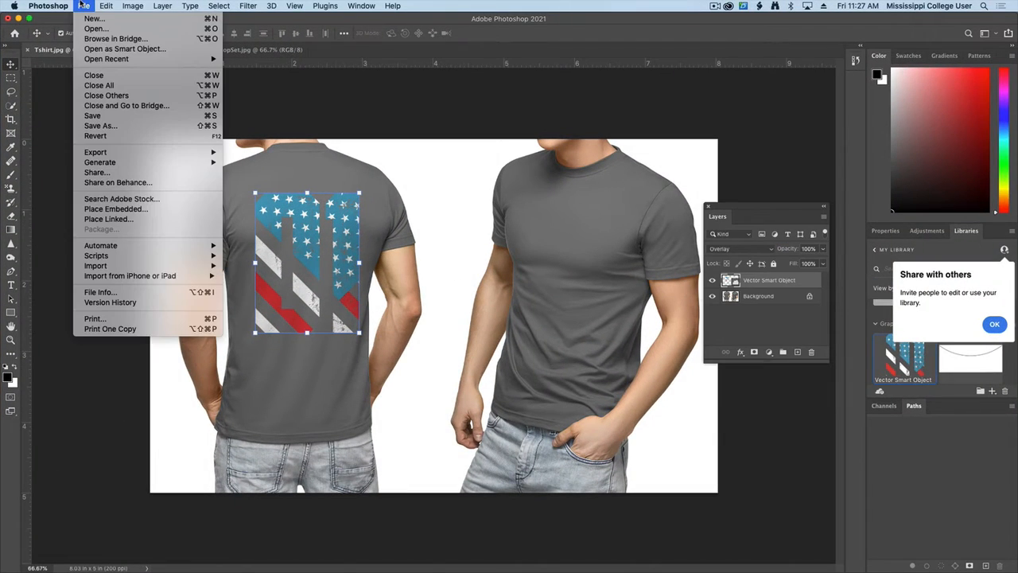
pyautogui.moveTo(106, 5)
pyautogui.click(115, 101)
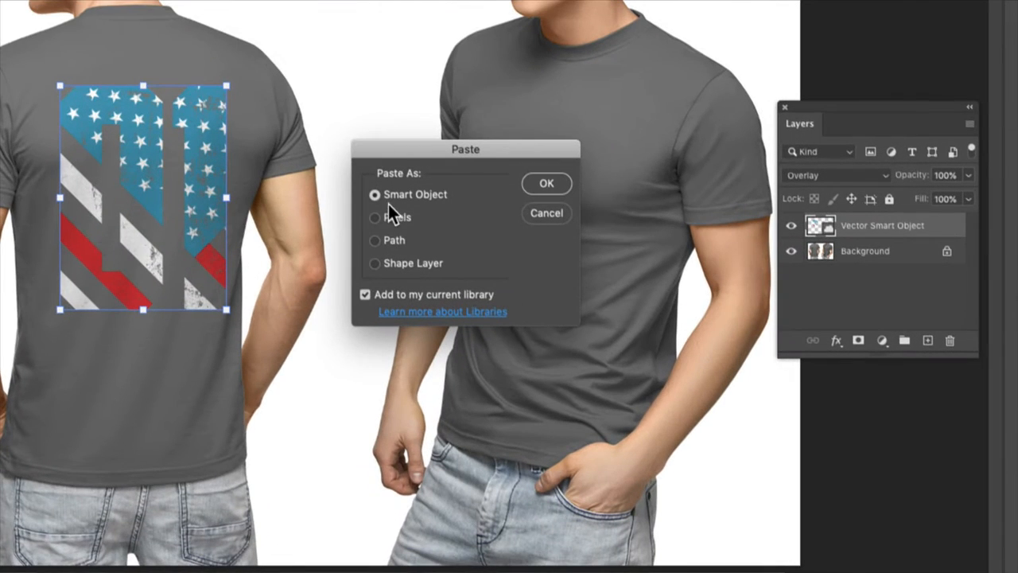
pyautogui.click(391, 216)
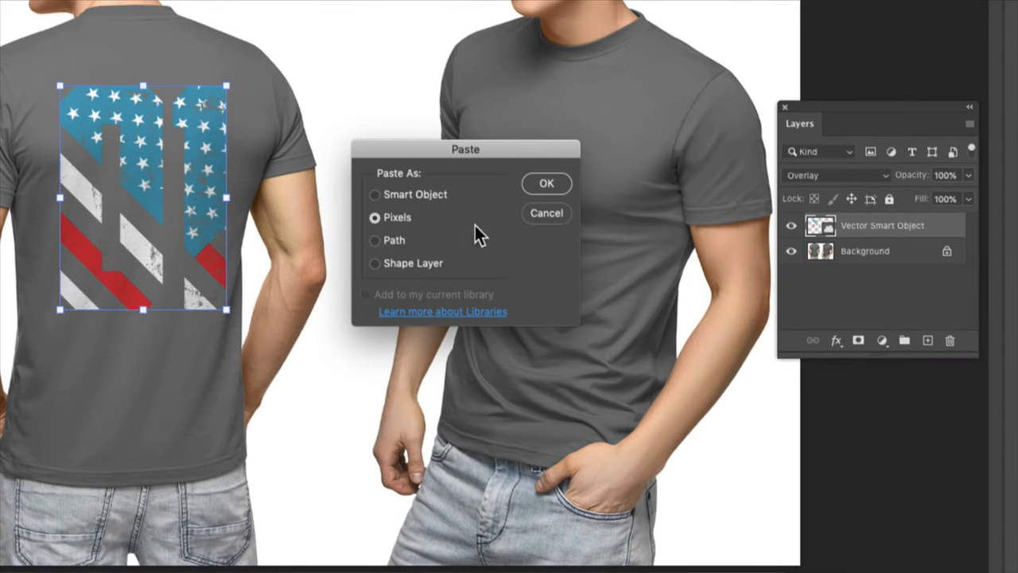
pyautogui.click(546, 185)
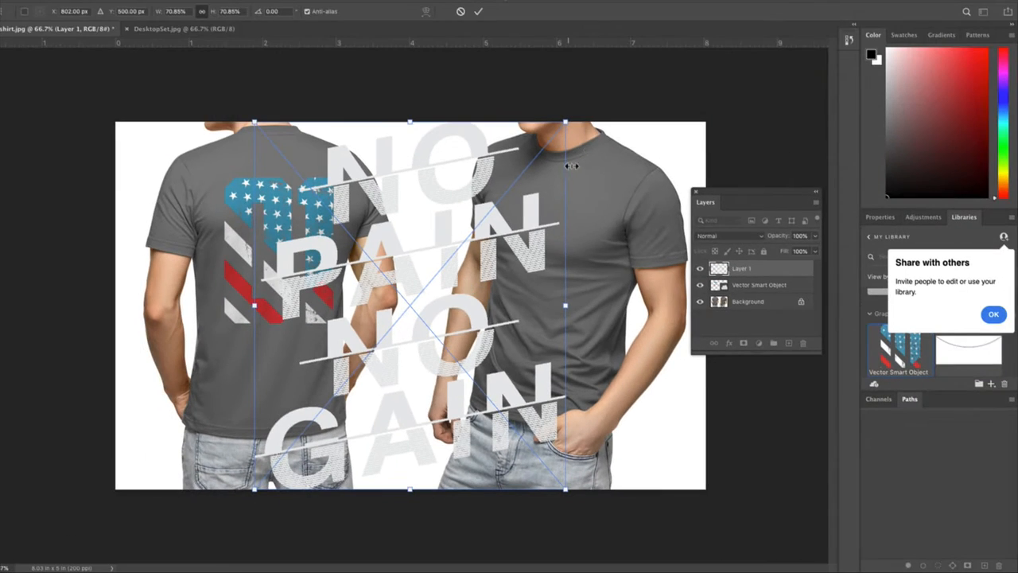
# Scale the NO PAIN NO GAIN artwork down and place it on the chest of the front-facing shirt
pyautogui.moveTo(568, 121); pyautogui.dragTo(600, 235)
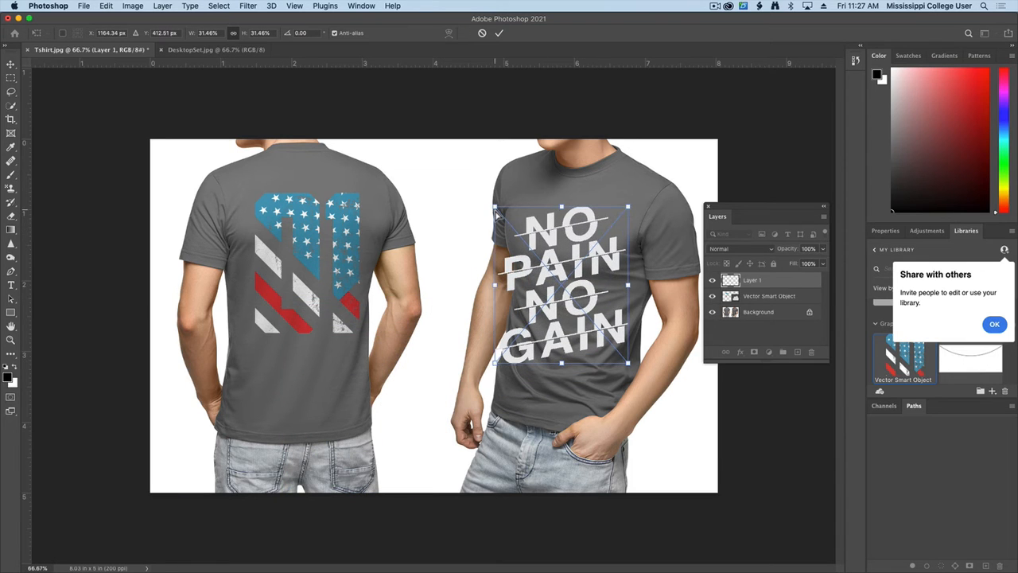
pyautogui.moveTo(497, 213); pyautogui.dragTo(509, 235)
pyautogui.moveTo(494, 364); pyautogui.dragTo(510, 352)
pyautogui.press('Return')
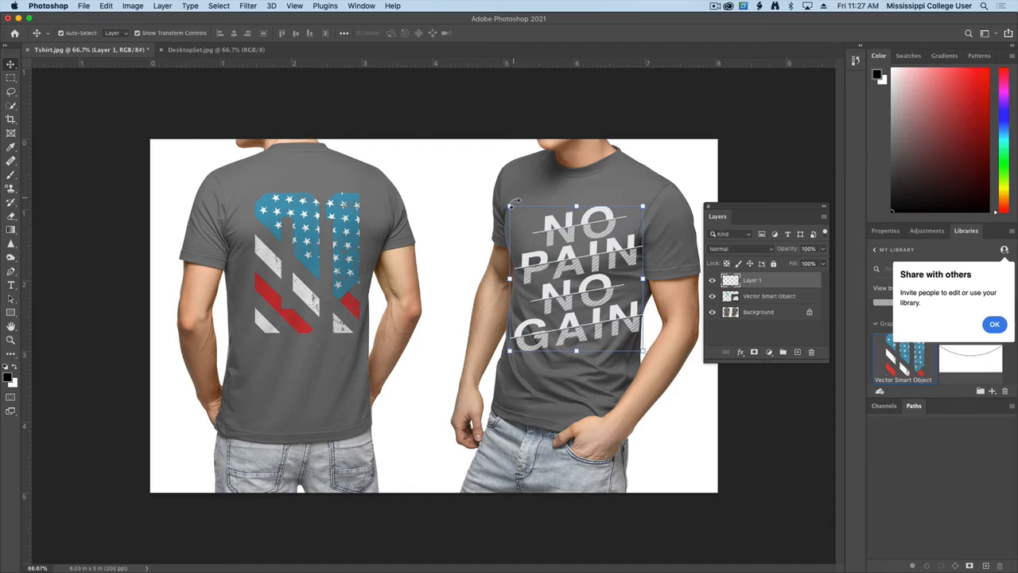
# Distort the corners of the NO PAIN NO GAIN artwork with Free Transform so it follows the angle of the turned torso
pyautogui.press('super+t')
pyautogui.moveTo(509, 207); pyautogui.dragTo(519, 213)
pyautogui.moveTo(513, 353); pyautogui.dragTo(517, 335)
pyautogui.moveTo(643, 352); pyautogui.dragTo(633, 351)
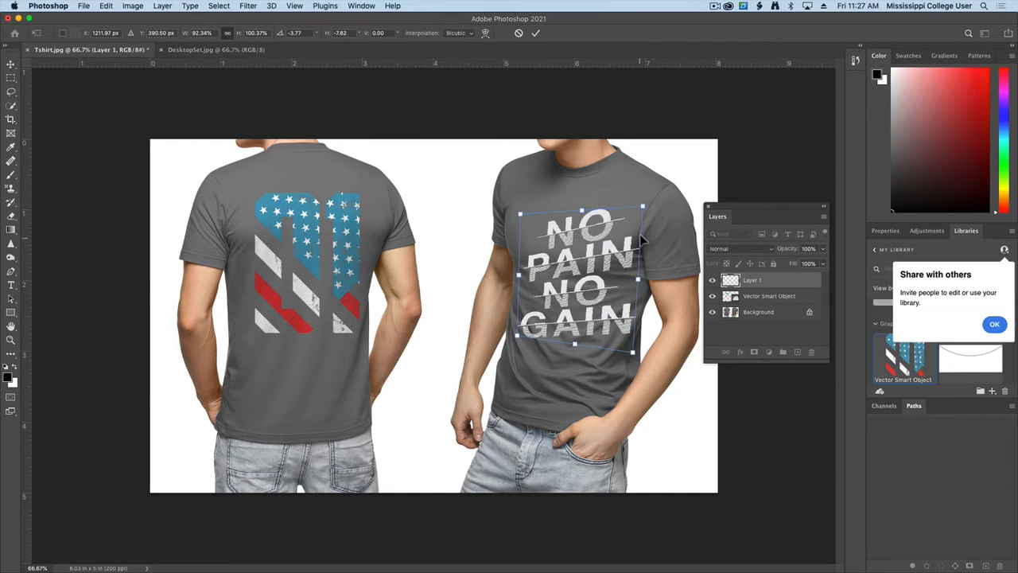
pyautogui.moveTo(642, 207); pyautogui.dragTo(634, 206)
pyautogui.press('Return')
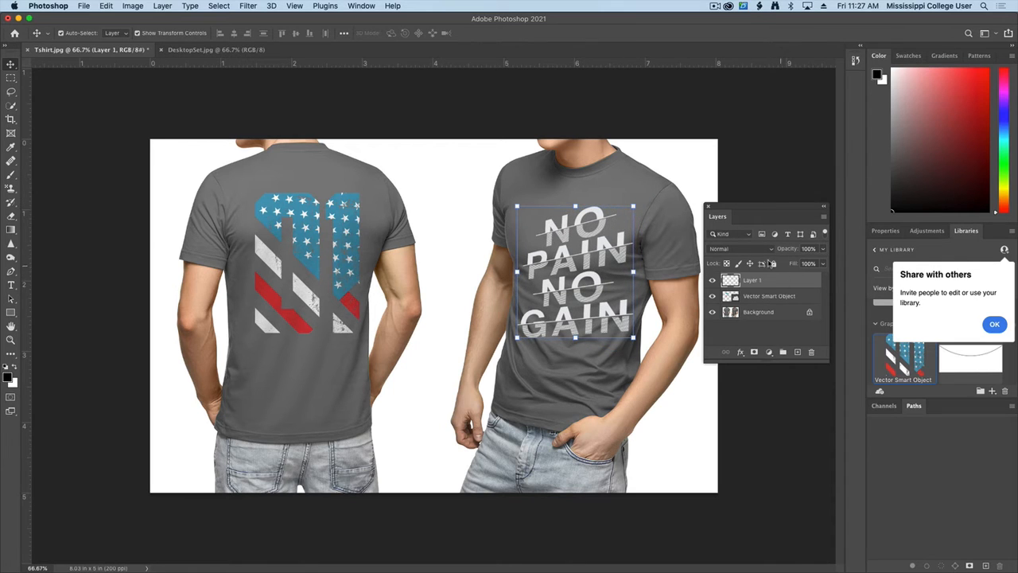
# Set the NO PAIN NO GAIN layer's blend mode to Overlay and deselect the layer
pyautogui.click(748, 249)
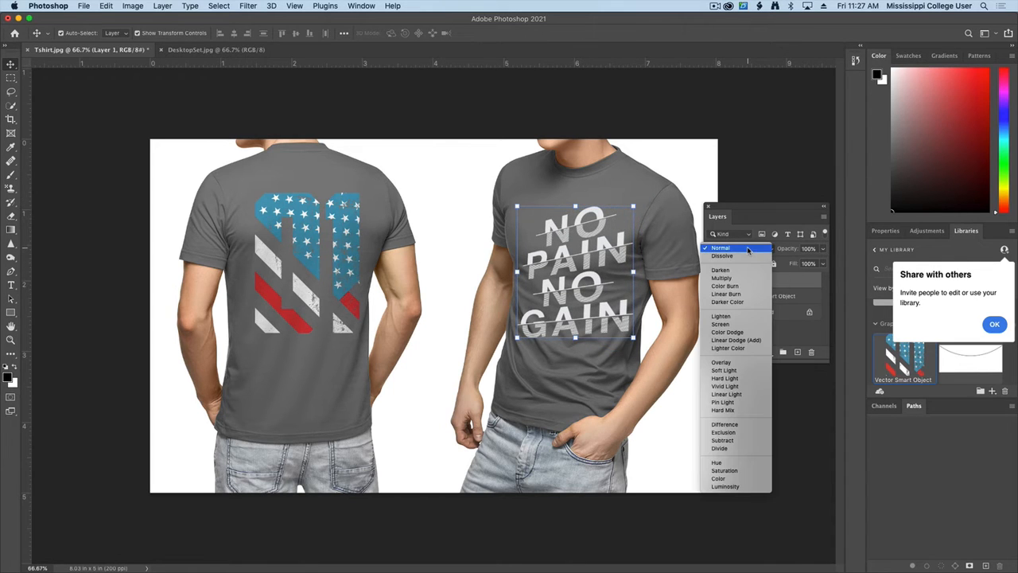
pyautogui.click(750, 363)
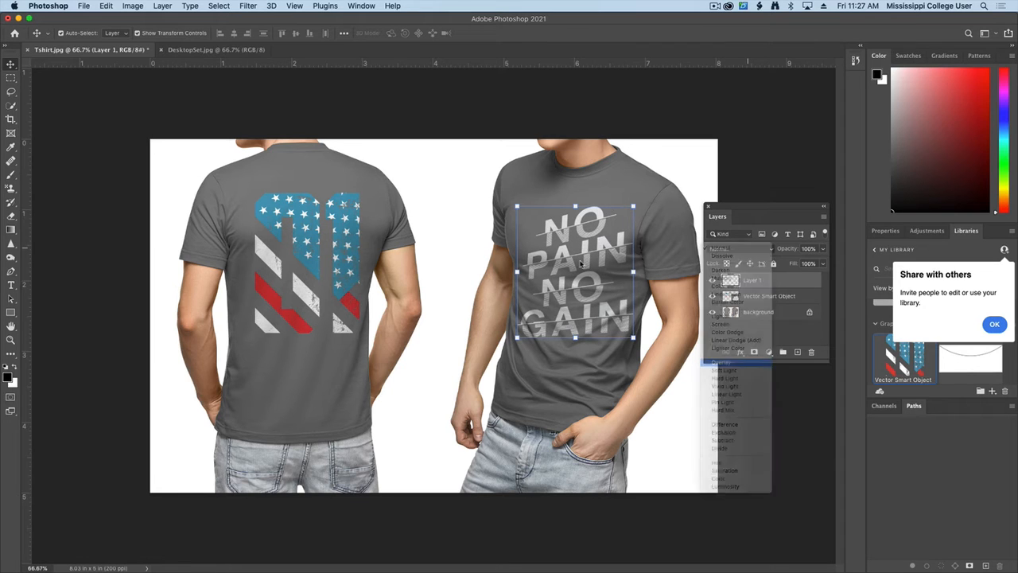
pyautogui.click(668, 398)
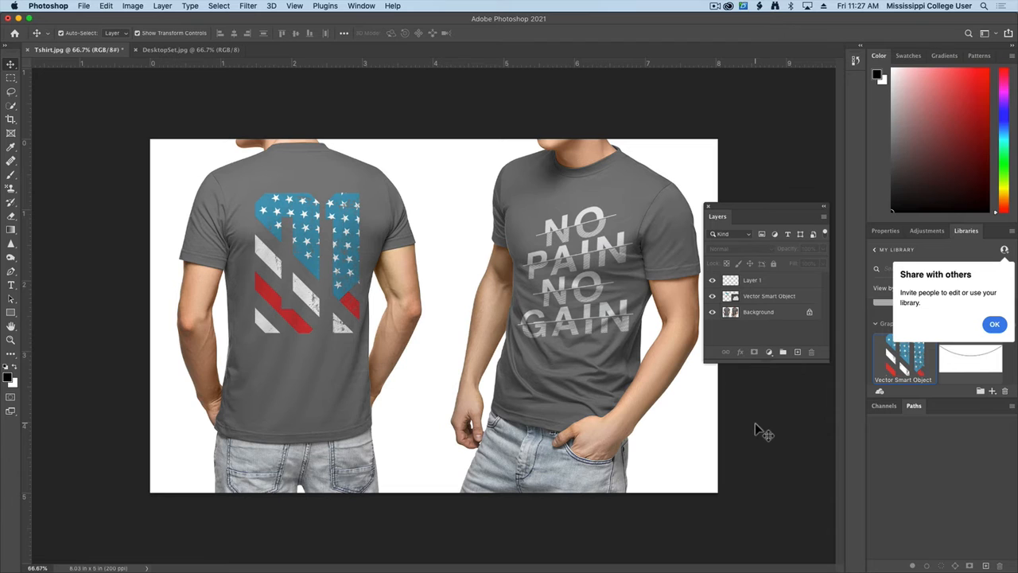
# Close the Tshirt.jpg document without saving the changes
pyautogui.press('super+w')
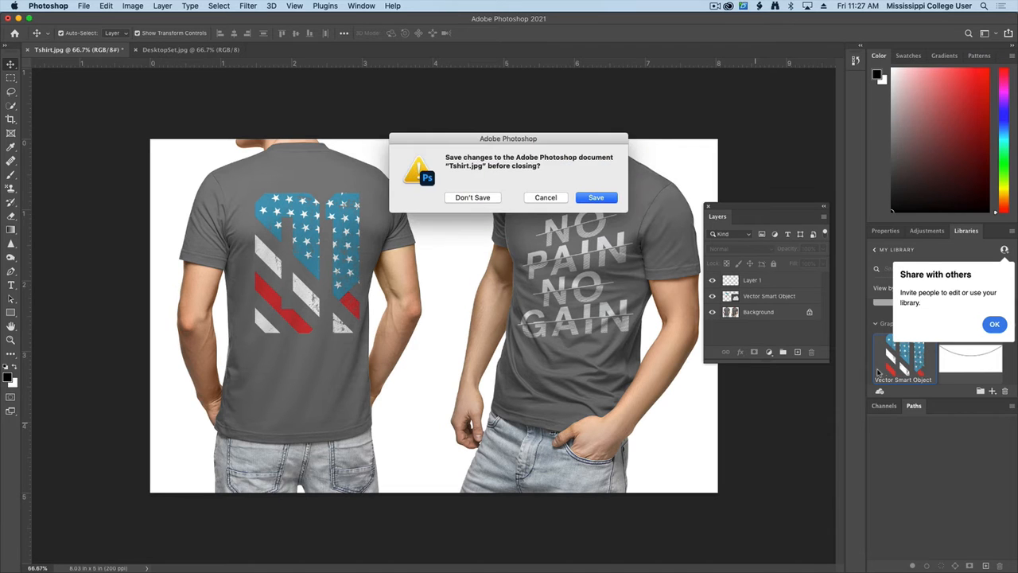
pyautogui.click(472, 197)
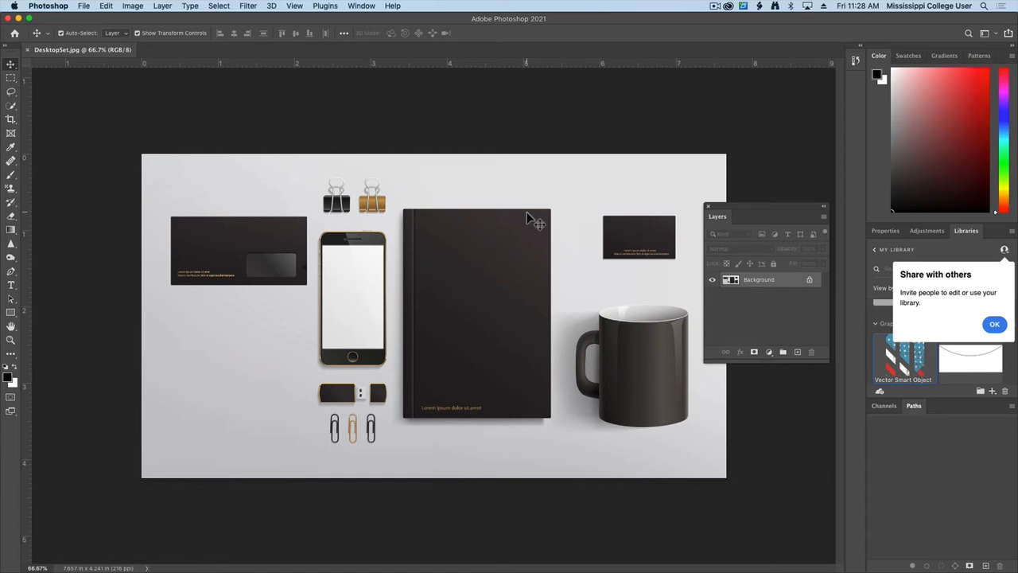
# Switch to Finder, preview LionLogo.ai from the Desk Set Mockup folder, and move the Mockups window clear of the desk-set image
pyautogui.hotkey('ctrl', 'Up')
pyautogui.click(648, 99)
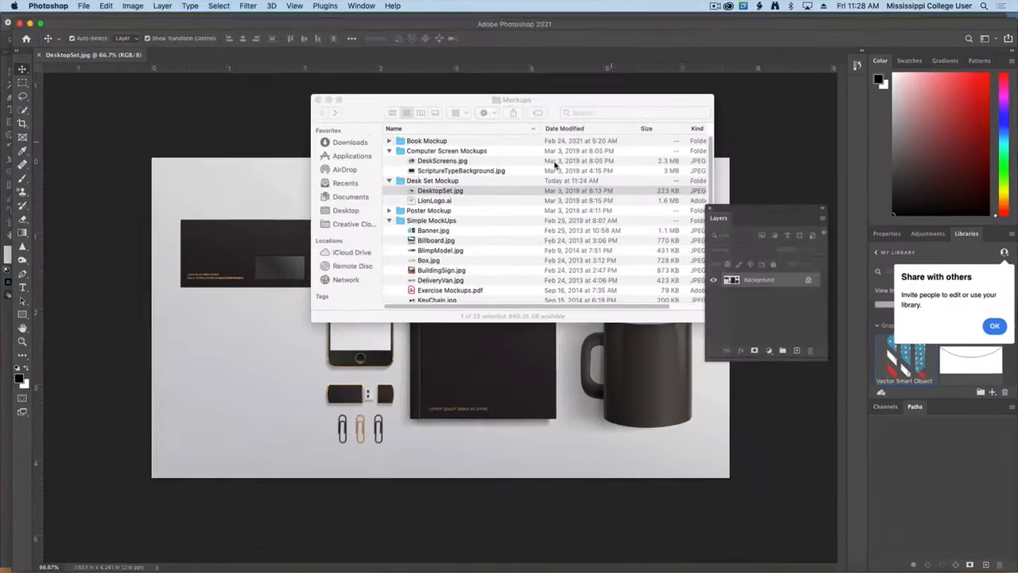
pyautogui.click(432, 205)
pyautogui.press('space')
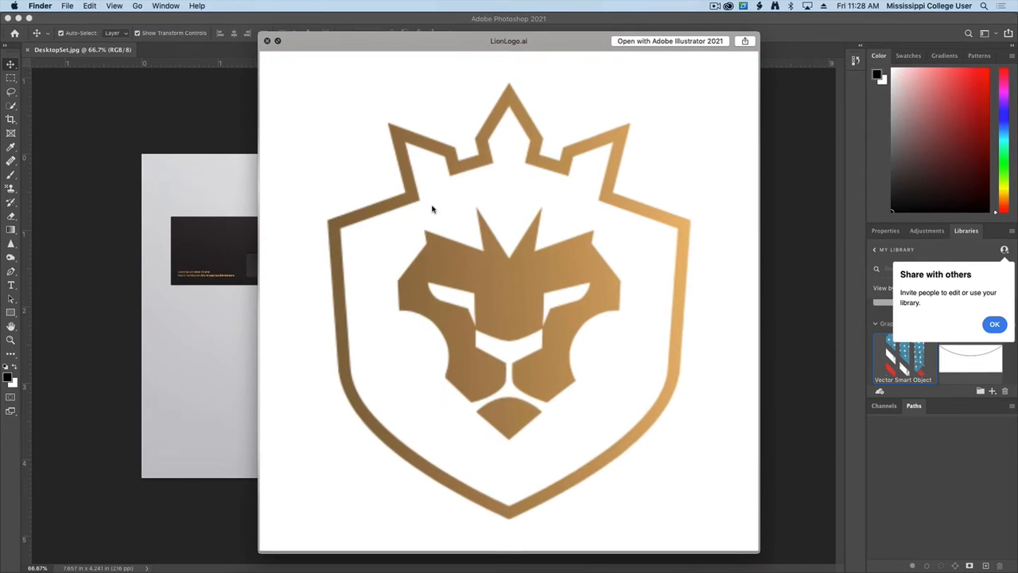
pyautogui.press('space')
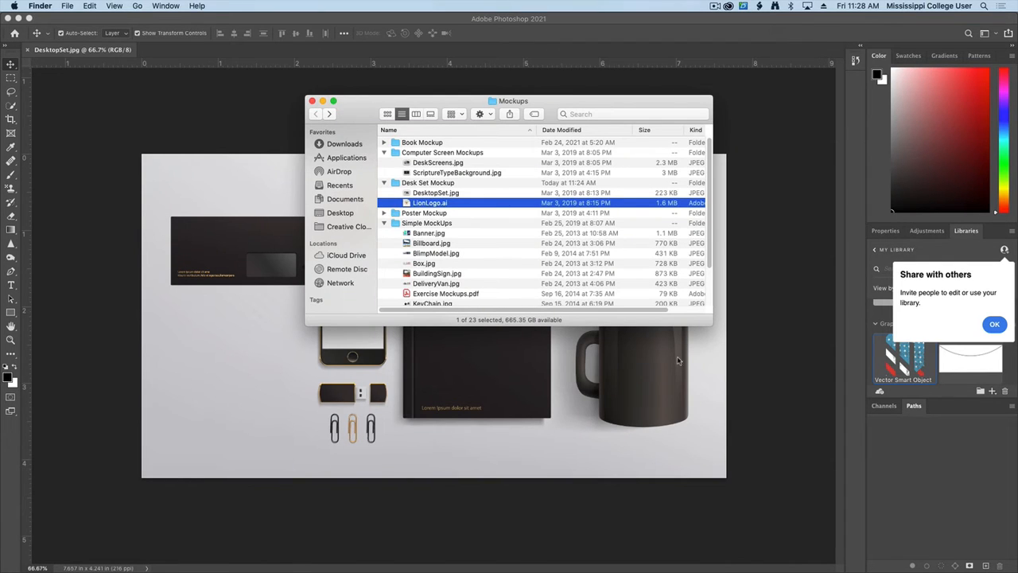
pyautogui.moveTo(381, 114); pyautogui.dragTo(729, 137)
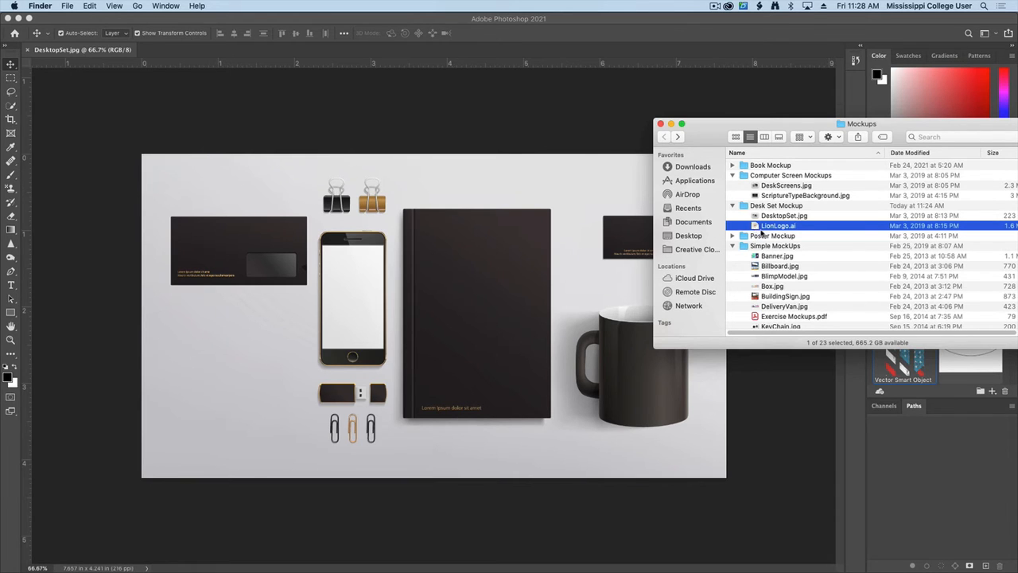
# Place LionLogo.ai into the desk-set image as a smart object and scale it down to about 22% over the envelope
pyautogui.moveTo(761, 232); pyautogui.dragTo(198, 252)
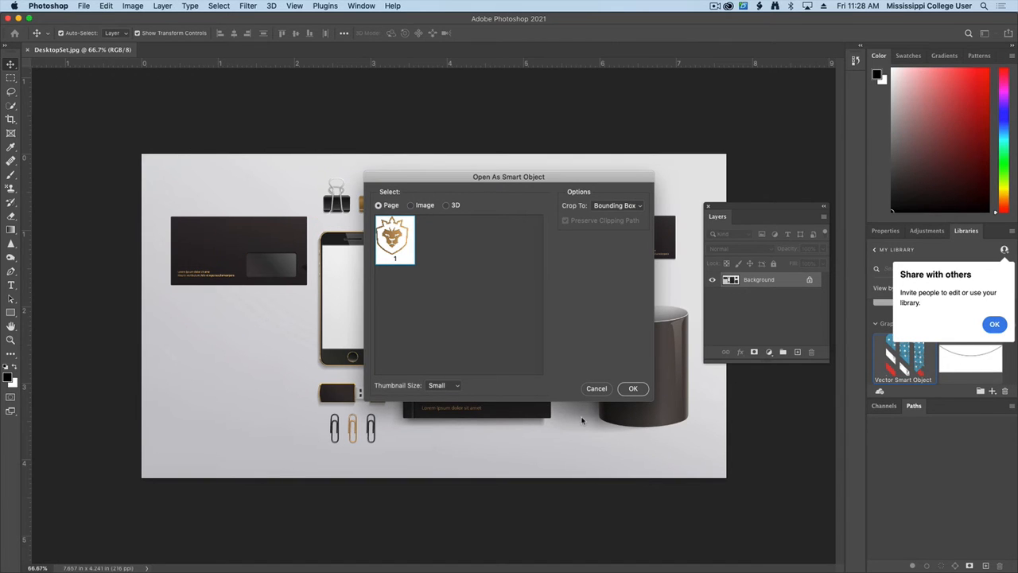
pyautogui.click(635, 389)
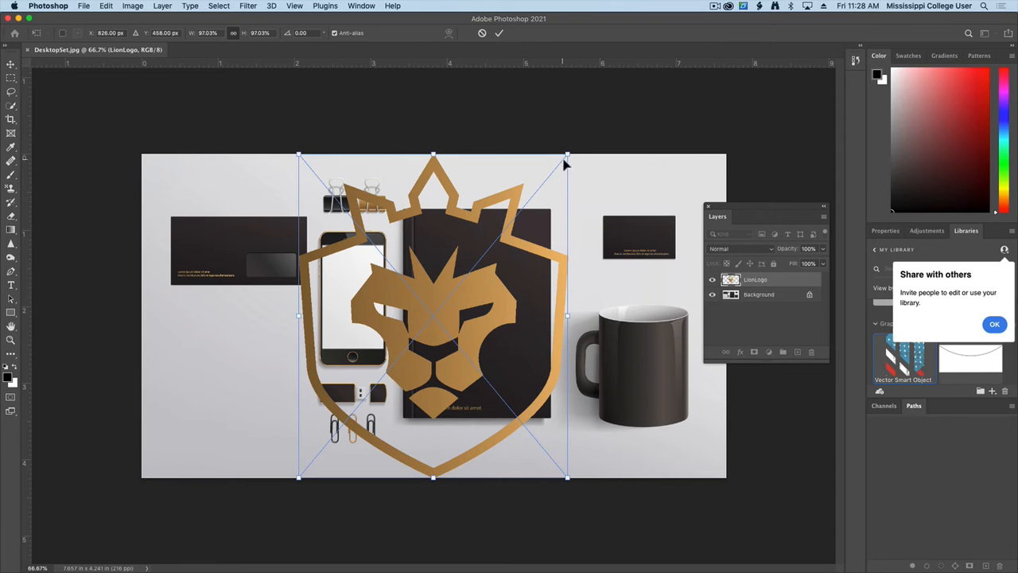
pyautogui.moveTo(564, 163); pyautogui.dragTo(395, 397)
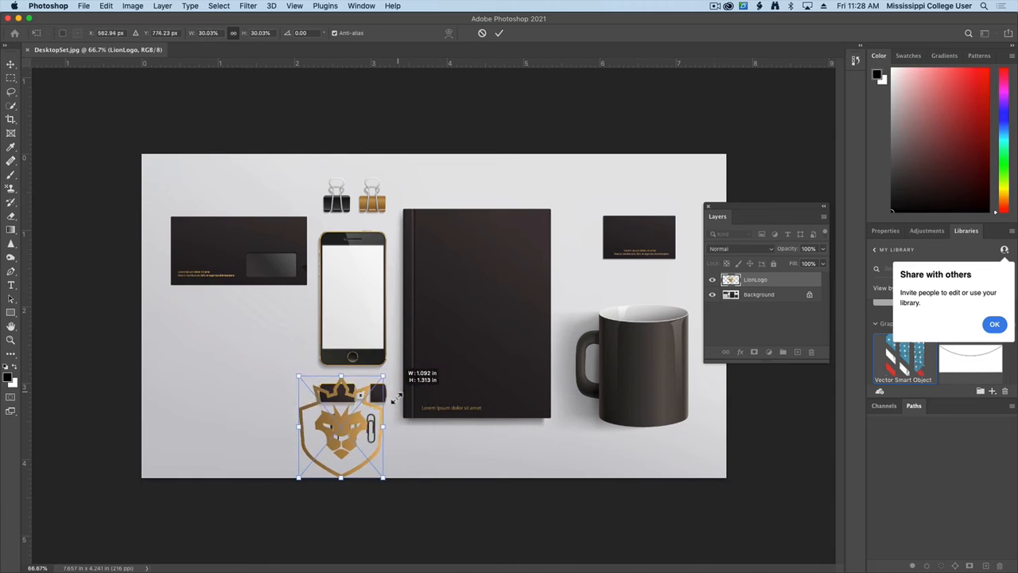
pyautogui.moveTo(355, 435); pyautogui.dragTo(235, 263)
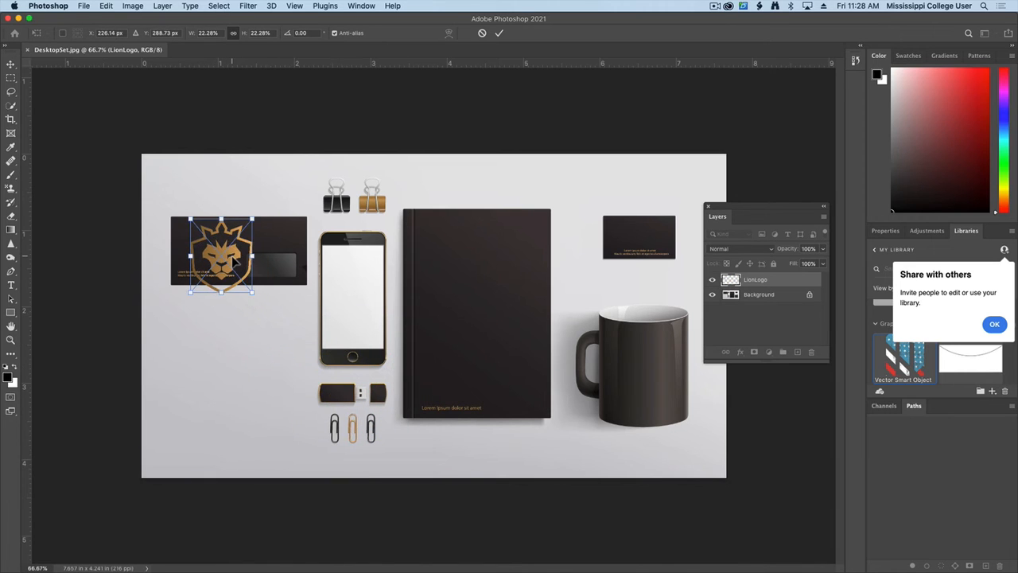
pyautogui.press('Return')
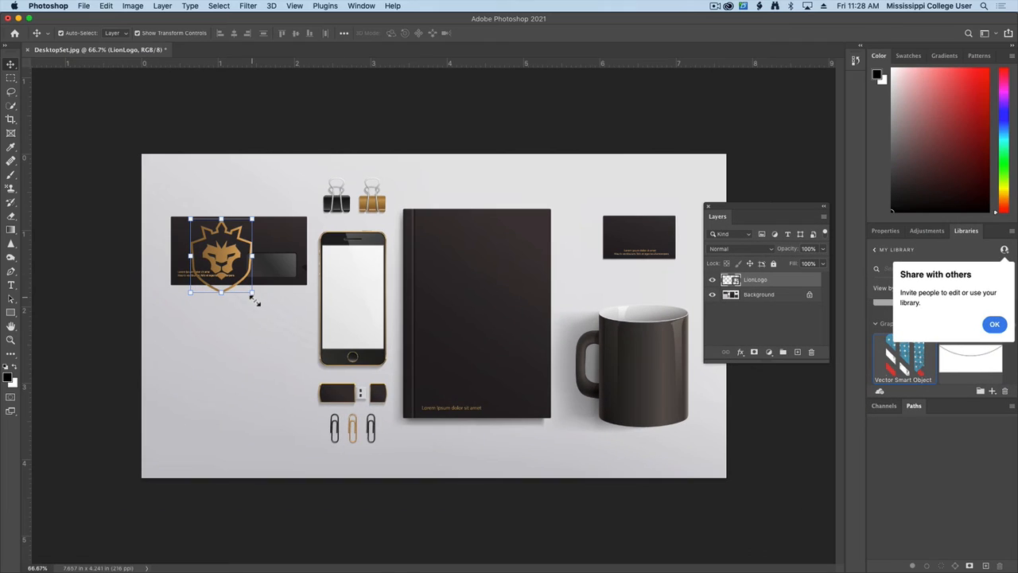
# Shrink the lion logo to about 12% above the envelope's address text and duplicate it onto the empty area below
pyautogui.moveTo(253, 292); pyautogui.dragTo(295, 461)
pyautogui.press('Return')
pyautogui.press('super+z')
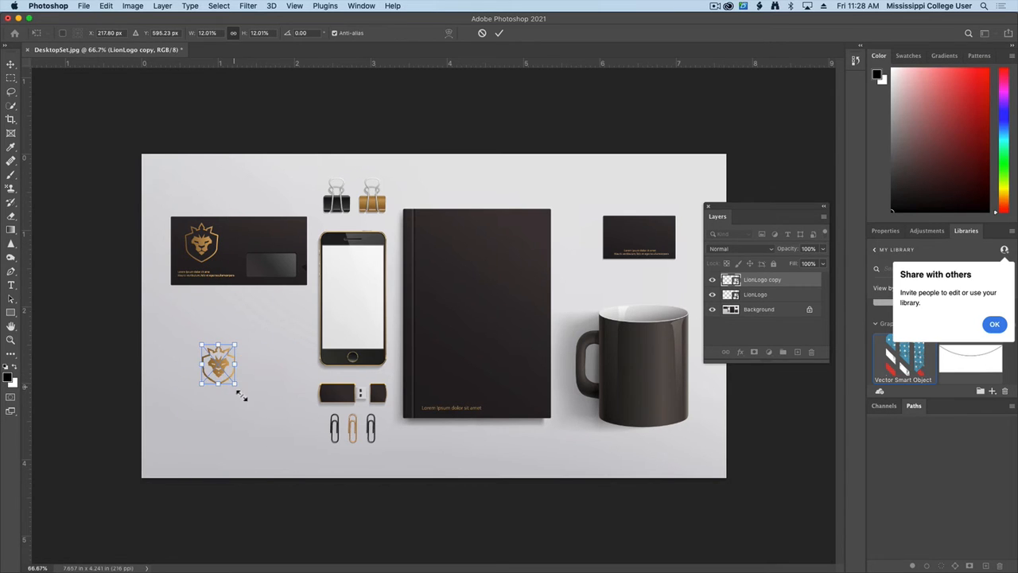
# Enlarge the logo copy below the envelope so it fills the empty area beside the phone
pyautogui.moveTo(236, 386); pyautogui.dragTo(297, 458)
pyautogui.moveTo(278, 412); pyautogui.dragTo(323, 336)
pyautogui.press('Return')
# Add logo copies to the phone and the book, scaling them to fit the phone screen and the cover
pyautogui.moveTo(359, 304); pyautogui.dragTo(359, 306)
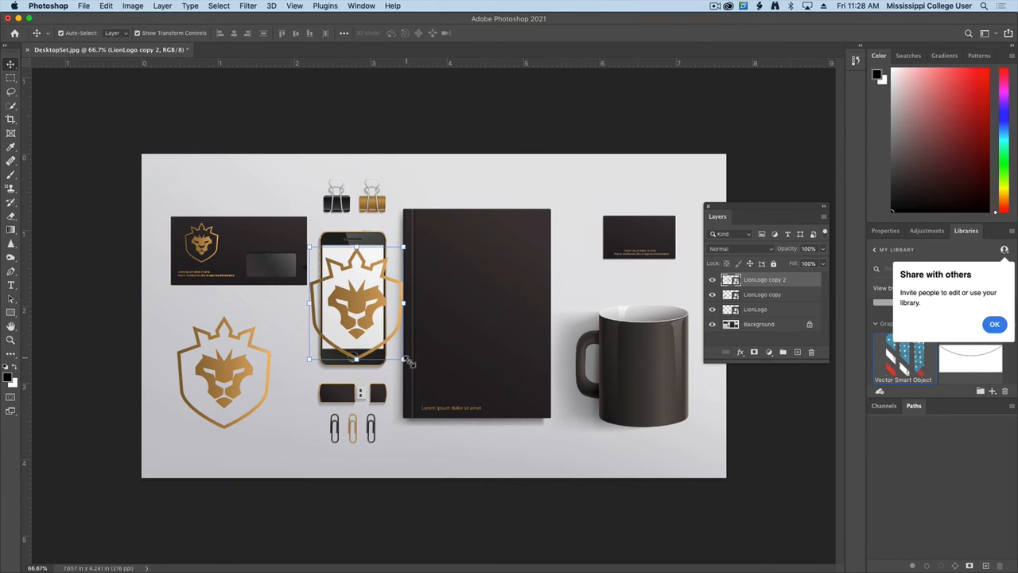
pyautogui.moveTo(404, 360); pyautogui.dragTo(423, 391)
pyautogui.press('Return')
# Duplicate the book's logo onto the mug and scale it to fit the mug's front
pyautogui.moveTo(480, 321); pyautogui.dragTo(656, 374)
pyautogui.press('Return')
pyautogui.moveTo(689, 315); pyautogui.dragTo(641, 383)
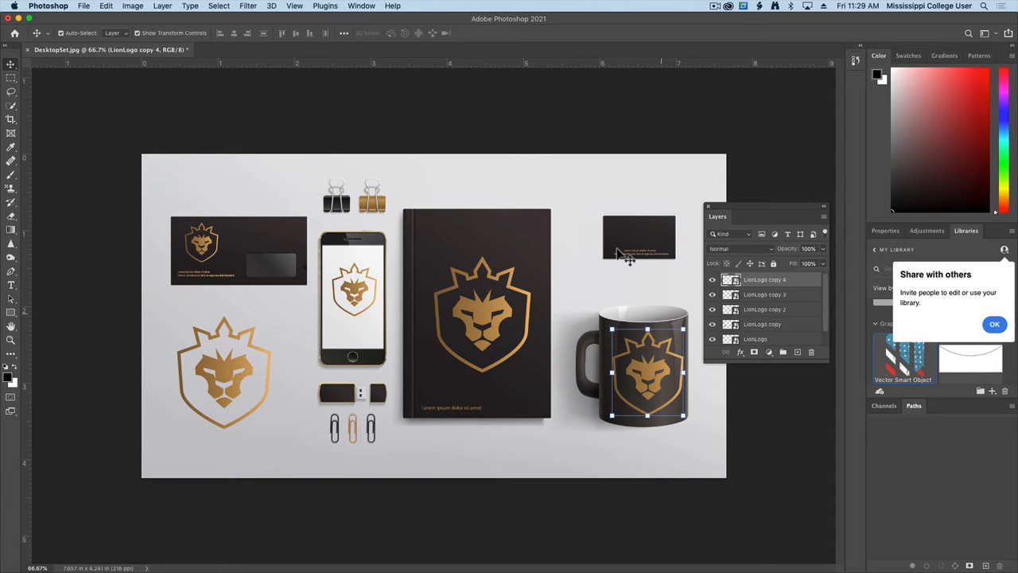
pyautogui.click(83, 6)
pyautogui.moveTo(106, 5)
pyautogui.moveTo(148, 258)
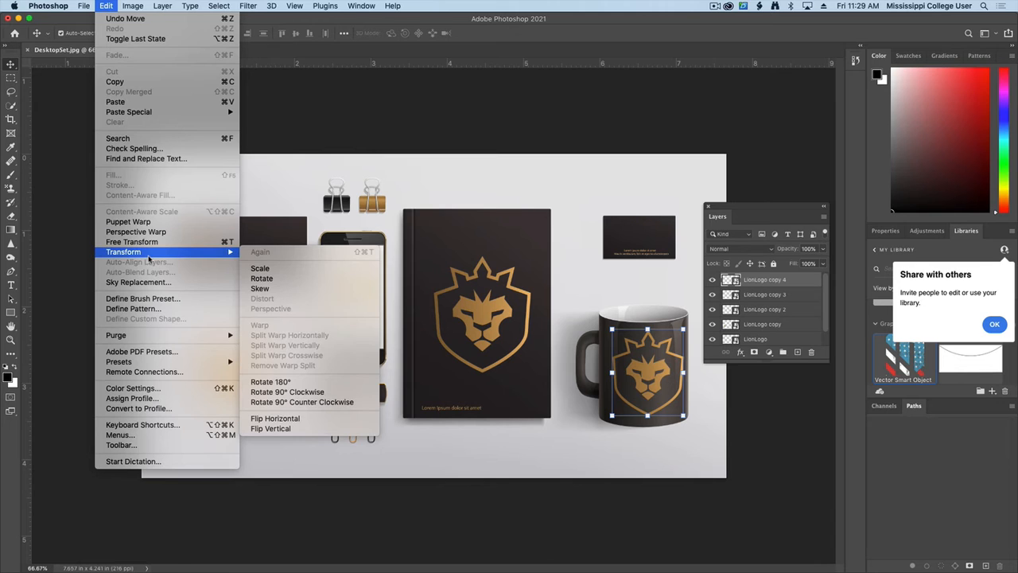
pyautogui.click(338, 221)
# Duplicate the mug's logo onto the business card, scale it to about 6%, centre it above the text and deselect it
pyautogui.moveTo(662, 388); pyautogui.dragTo(632, 247)
pyautogui.moveTo(619, 229); pyautogui.dragTo(645, 248)
pyautogui.press('Left')
pyautogui.press('Left')
pyautogui.press('Left')
pyautogui.press('Left')
pyautogui.press('Left')
pyautogui.press('Left')
pyautogui.press('Left')
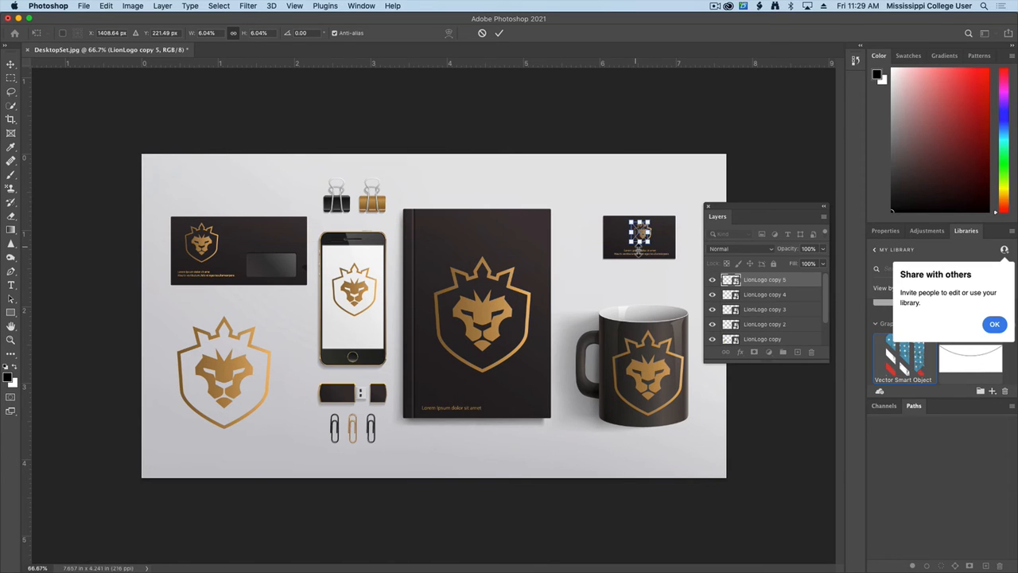
pyautogui.press('Return')
pyautogui.click(557, 273)
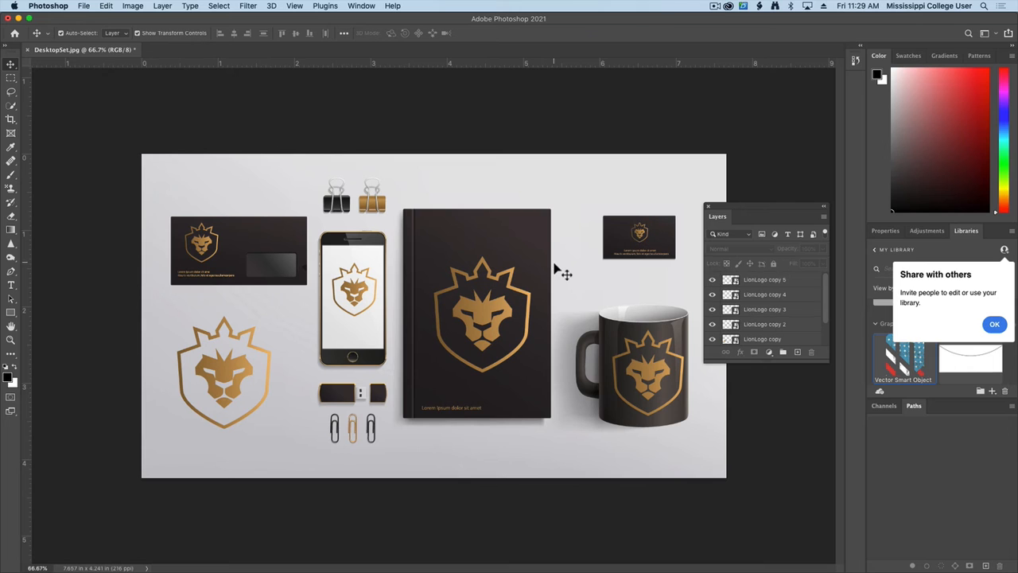
# Reposition and lengthen the layer list to show all layers, and rename the original LionLogo layer as Envelope
pyautogui.moveTo(716, 209); pyautogui.dragTo(691, 166)
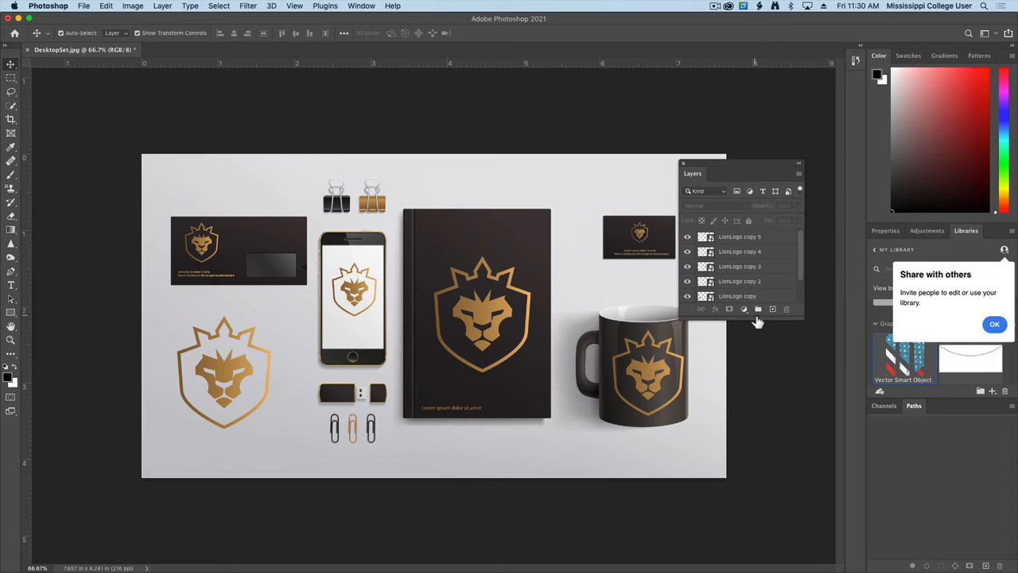
pyautogui.moveTo(755, 321); pyautogui.dragTo(754, 408)
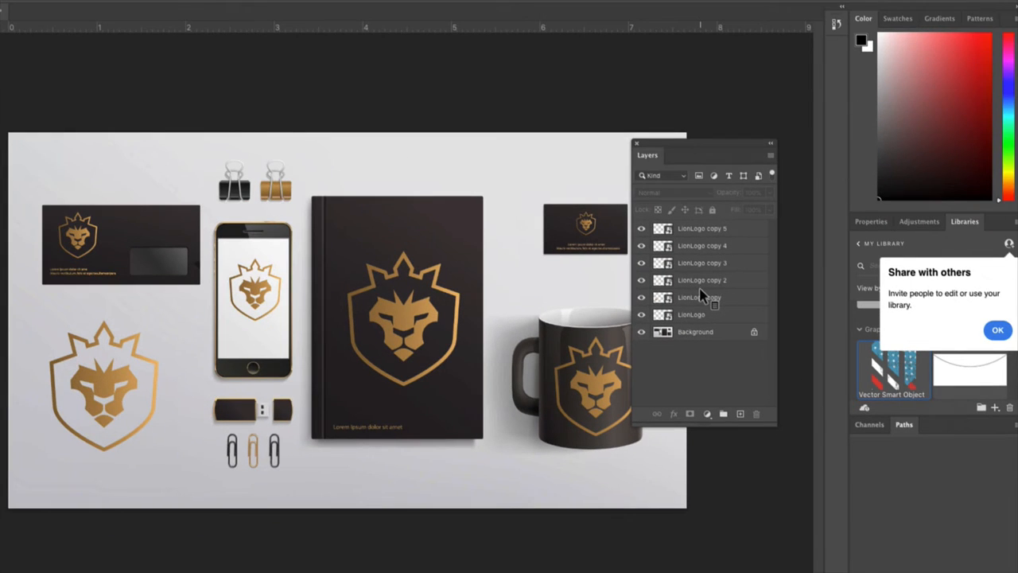
pyautogui.click(685, 315)
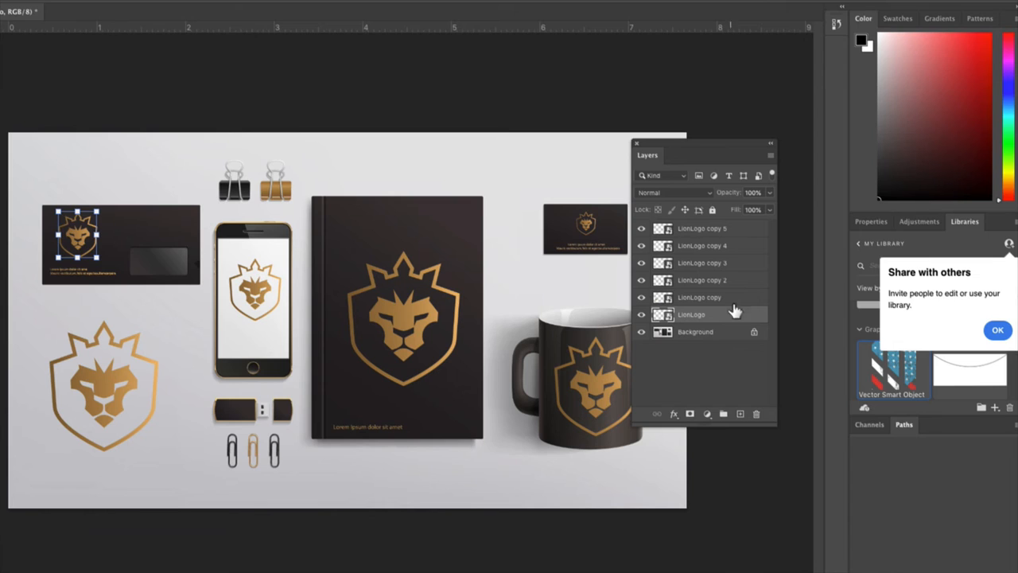
pyautogui.doubleClick(692, 315)
pyautogui.write('Envelope')
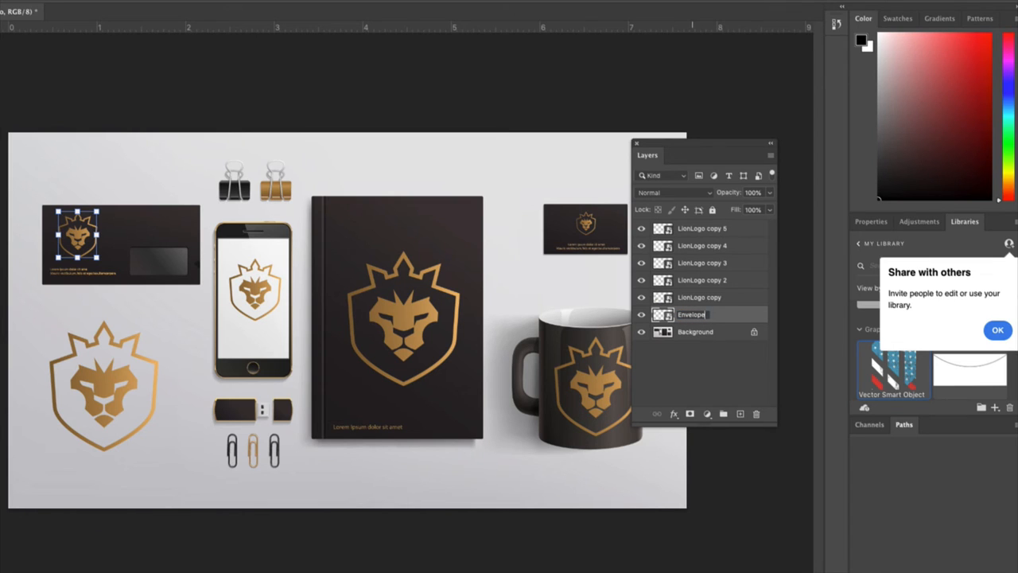
pyautogui.press('Return')
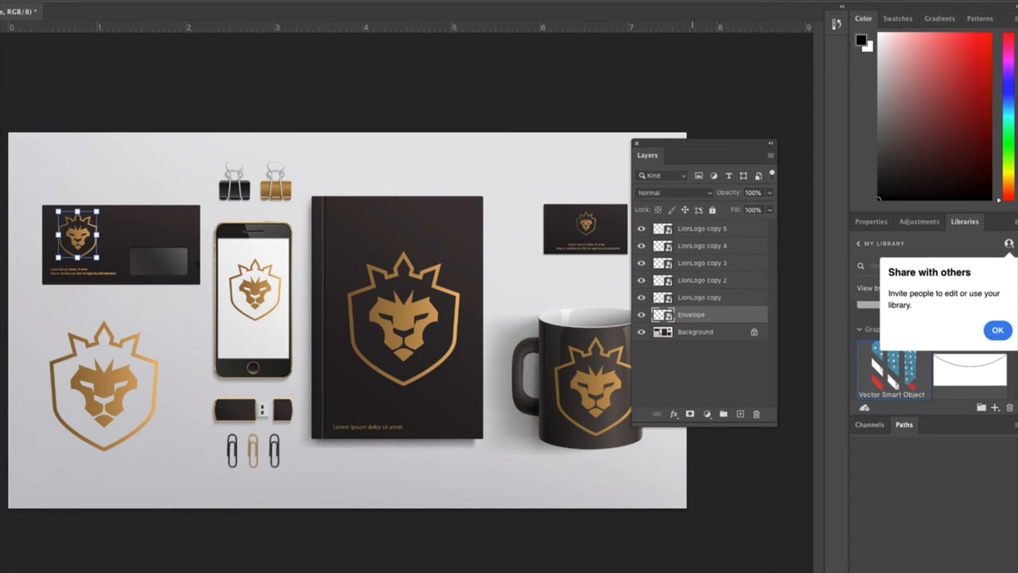
# Rename the LionLogo copy layer as logo and the LionLogo copy 2 layer as iphone
pyautogui.click(707, 299)
pyautogui.doubleClick(699, 297)
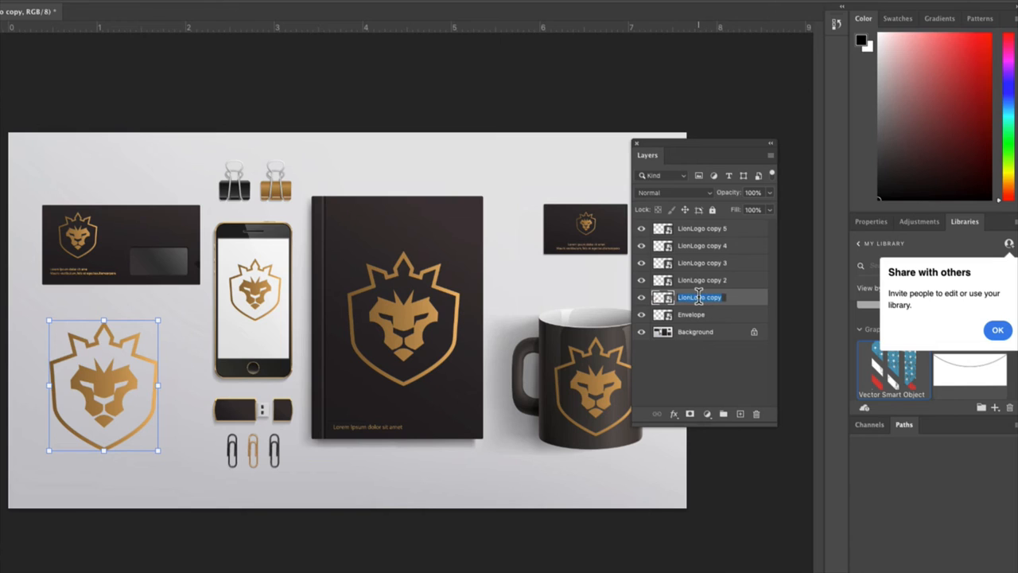
pyautogui.write('logo')
pyautogui.press('Return')
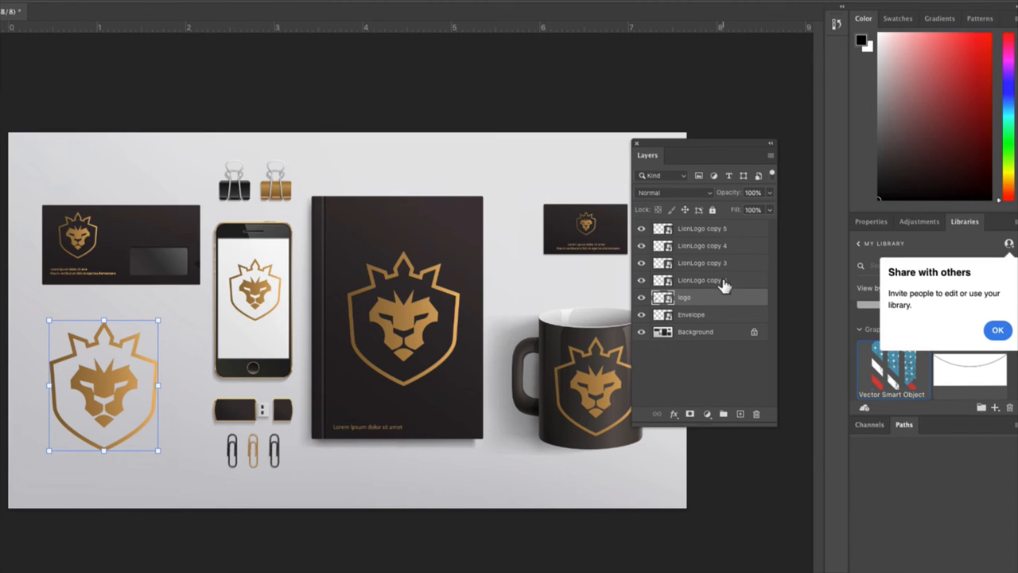
pyautogui.click(700, 281)
pyautogui.doubleClick(690, 281)
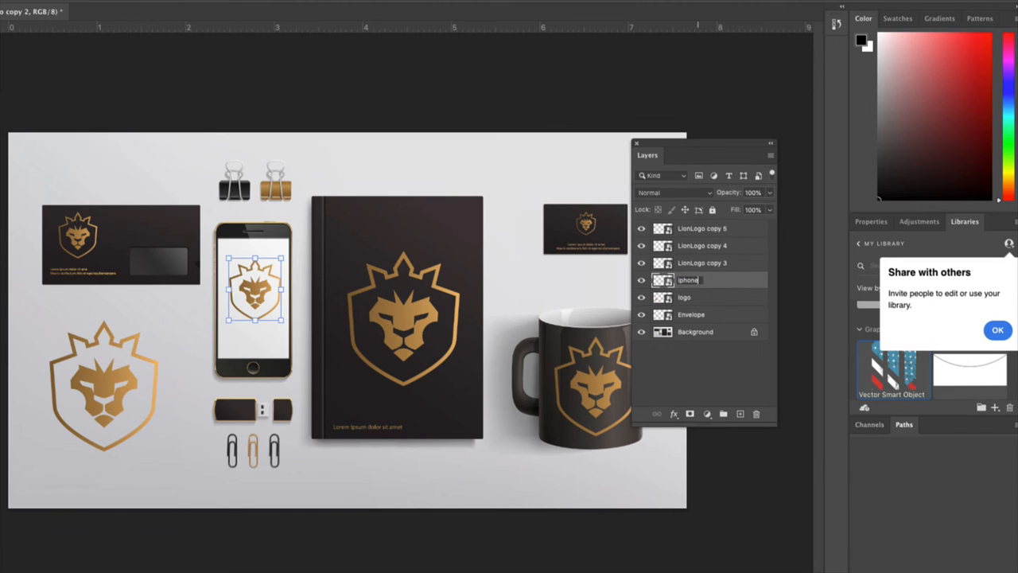
pyautogui.press('Return')
# Rename the LionLogo copy 3 layer as book and the LionLogo copy 4 layer as mug
pyautogui.doubleClick(697, 264)
pyautogui.write('book')
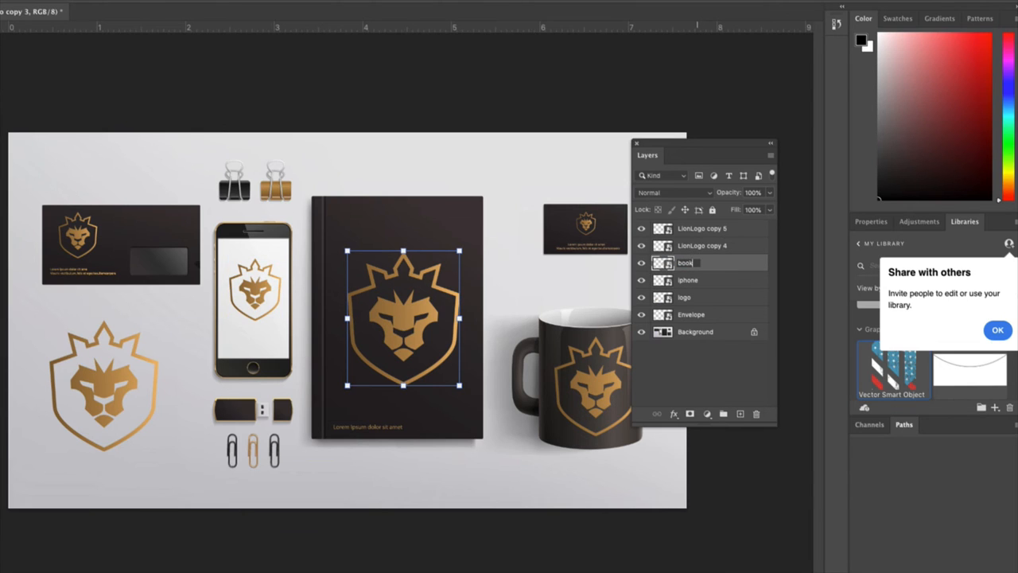
pyautogui.press('Return')
pyautogui.doubleClick(685, 245)
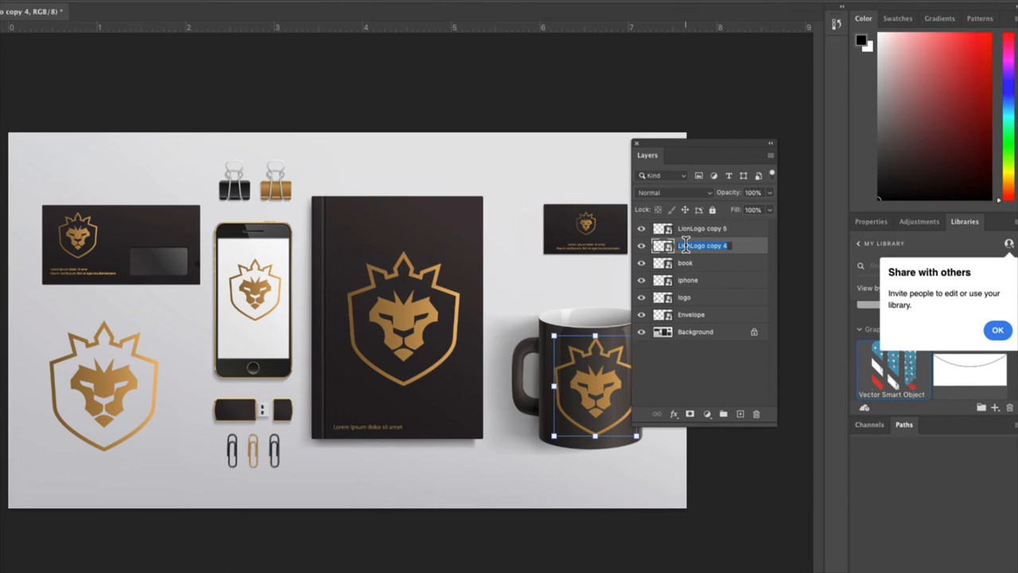
pyautogui.write('mug')
pyautogui.press('Return')
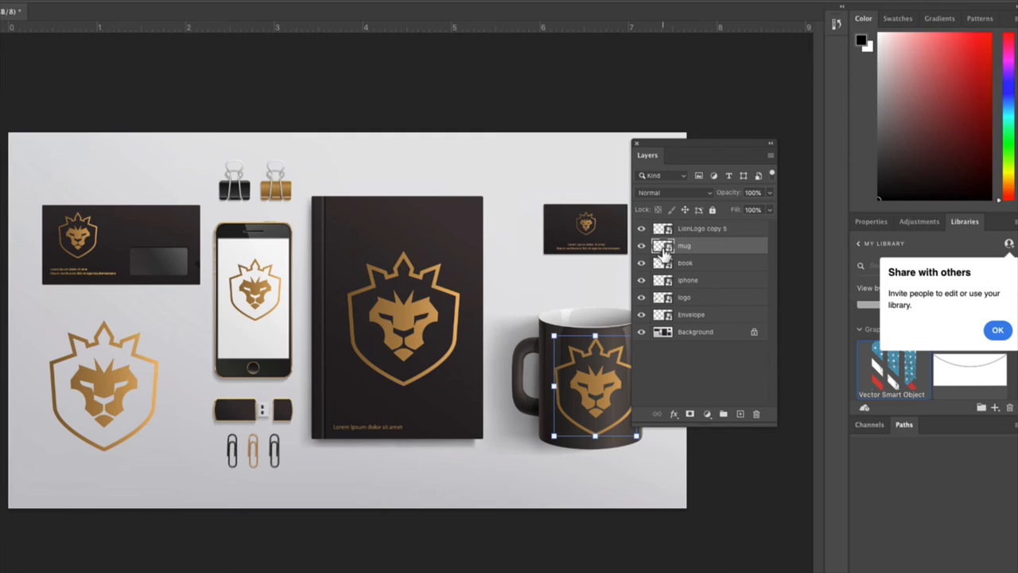
# Rename the LionLogo copy 5 layer as card
pyautogui.doubleClick(700, 228)
pyautogui.write('card')
pyautogui.press('Return')
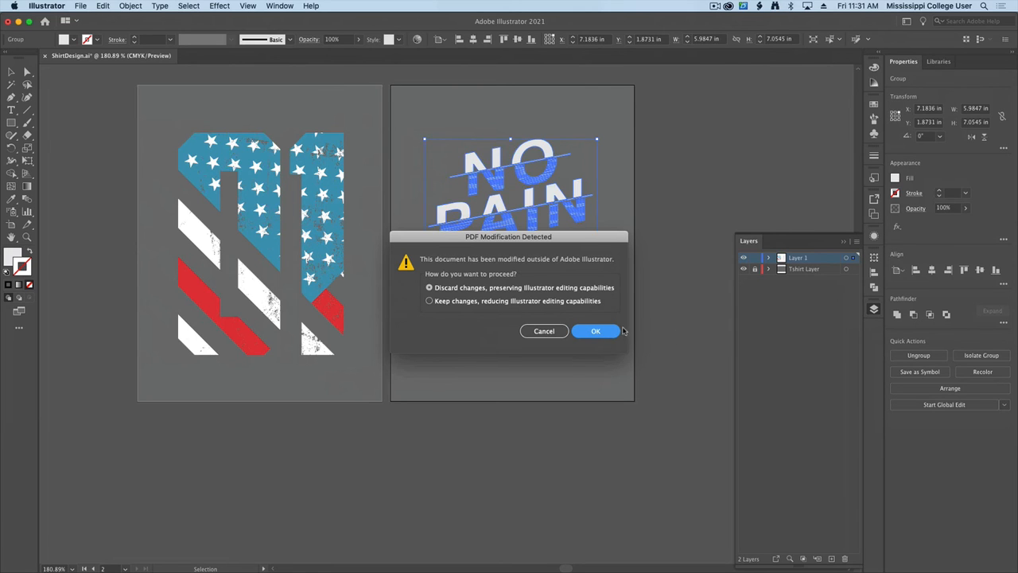
# Open the smart object's artwork in Illustrator, discarding outside changes, and fill the whole lion logo with solid red
pyautogui.click(597, 331)
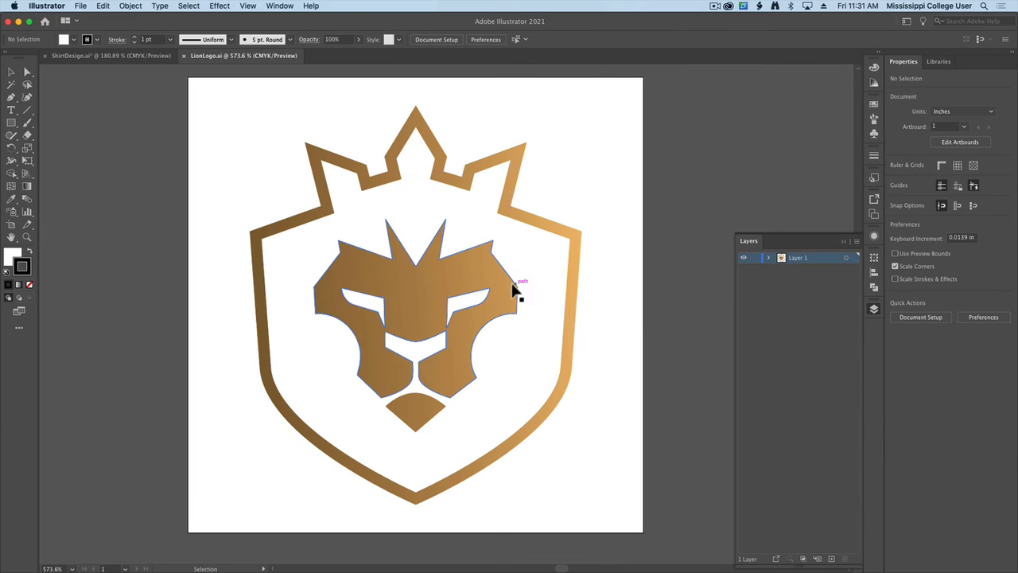
pyautogui.click(511, 283)
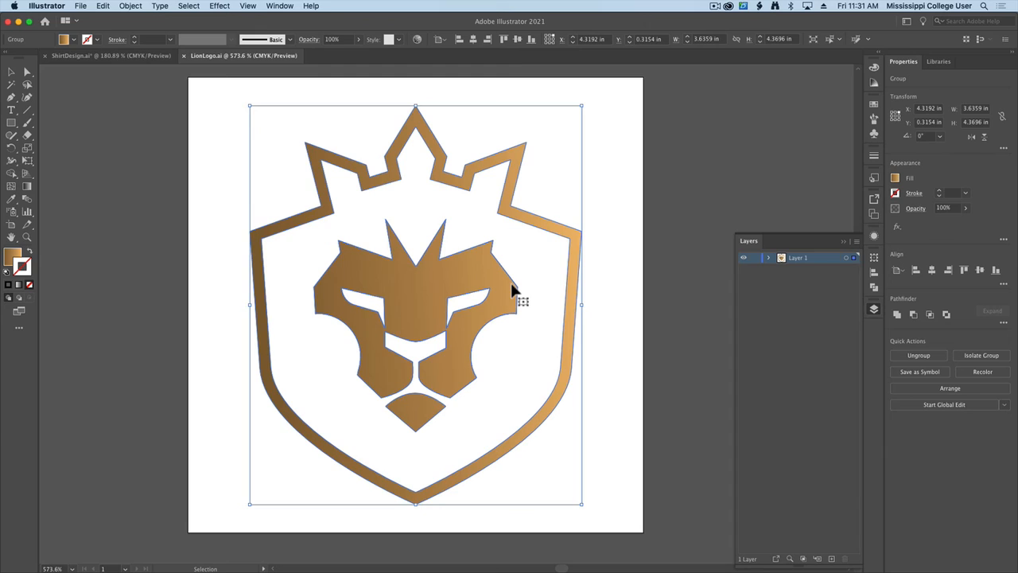
pyautogui.press('x')
pyautogui.click(73, 39)
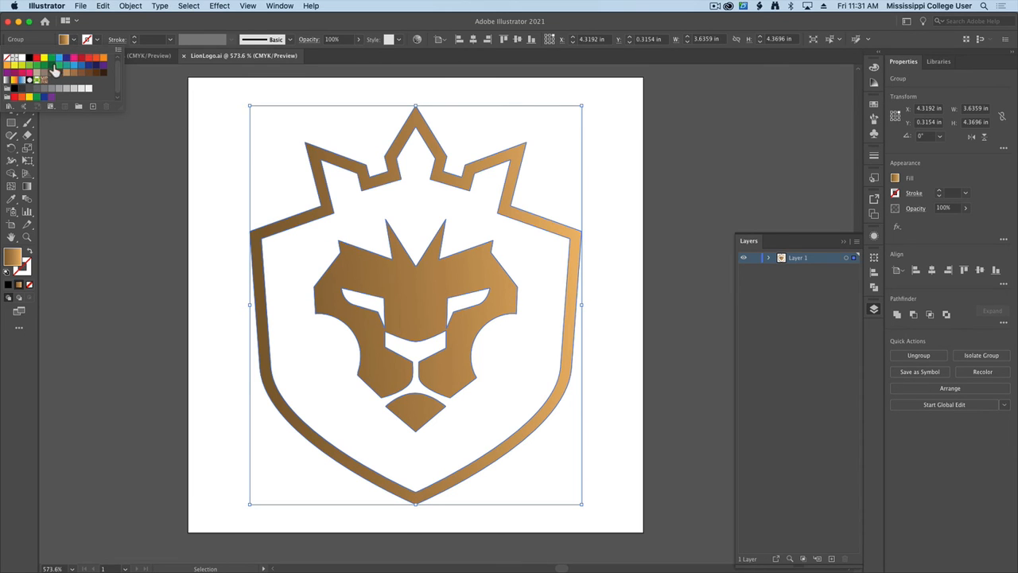
pyautogui.click(36, 57)
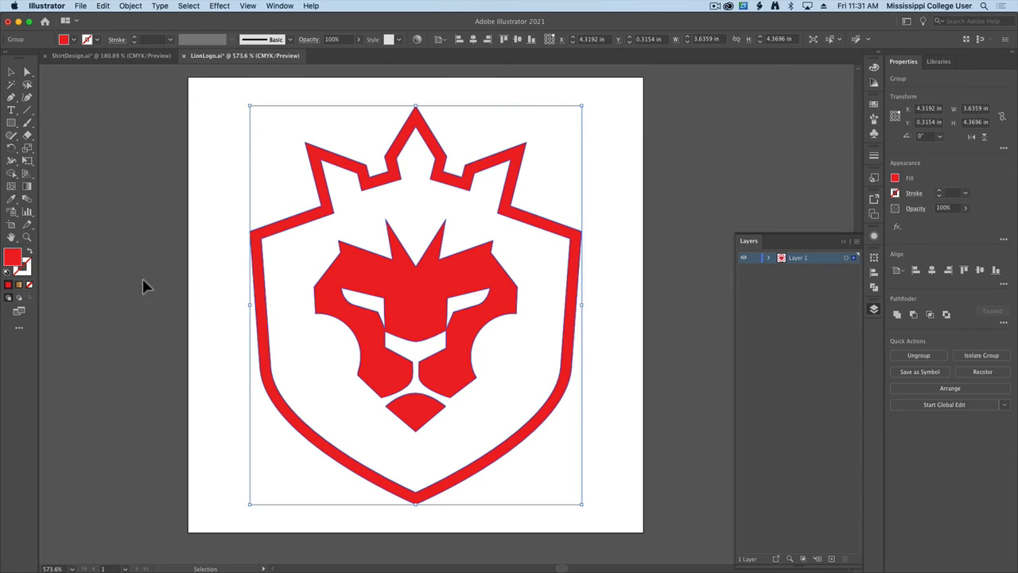
pyautogui.click(146, 322)
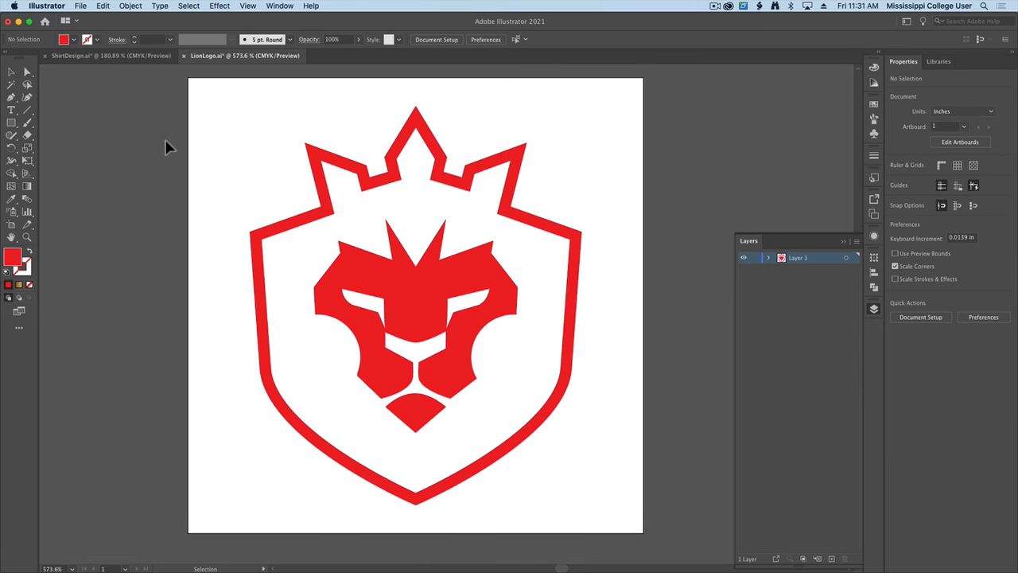
# Save the recoloured lion logo, accepting the legacy format, and close its document
pyautogui.click(82, 5)
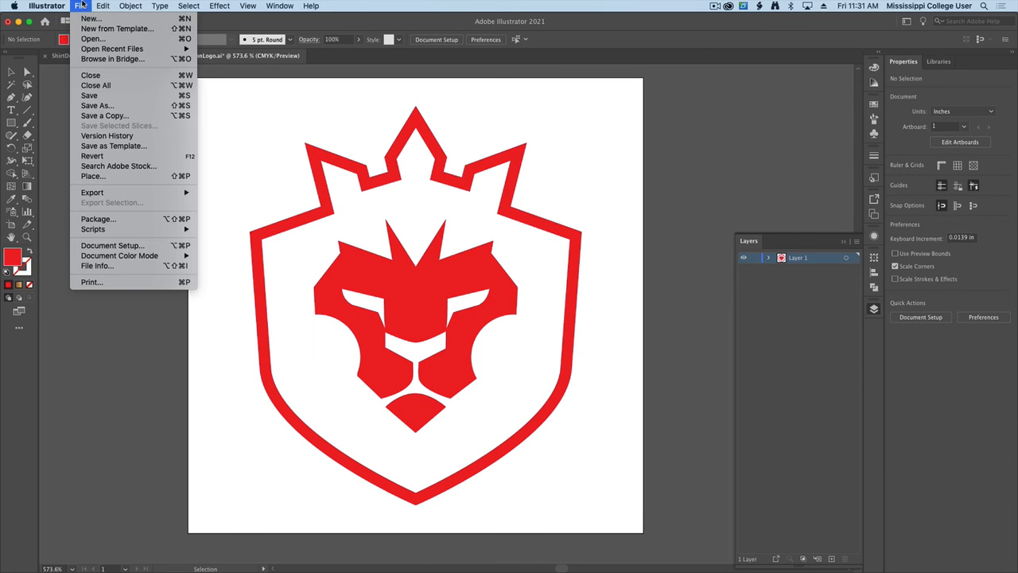
pyautogui.click(113, 105)
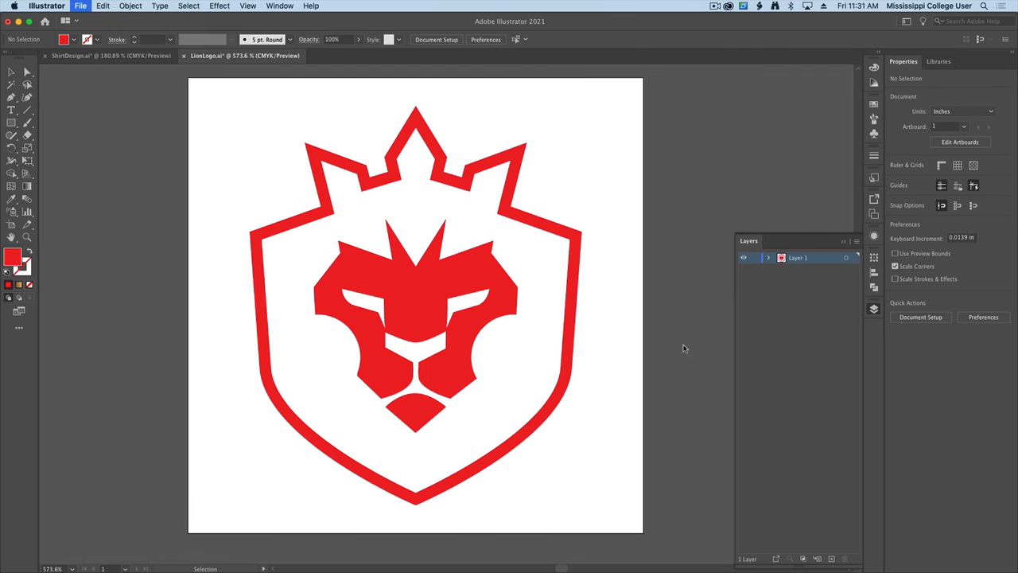
pyautogui.click(649, 381)
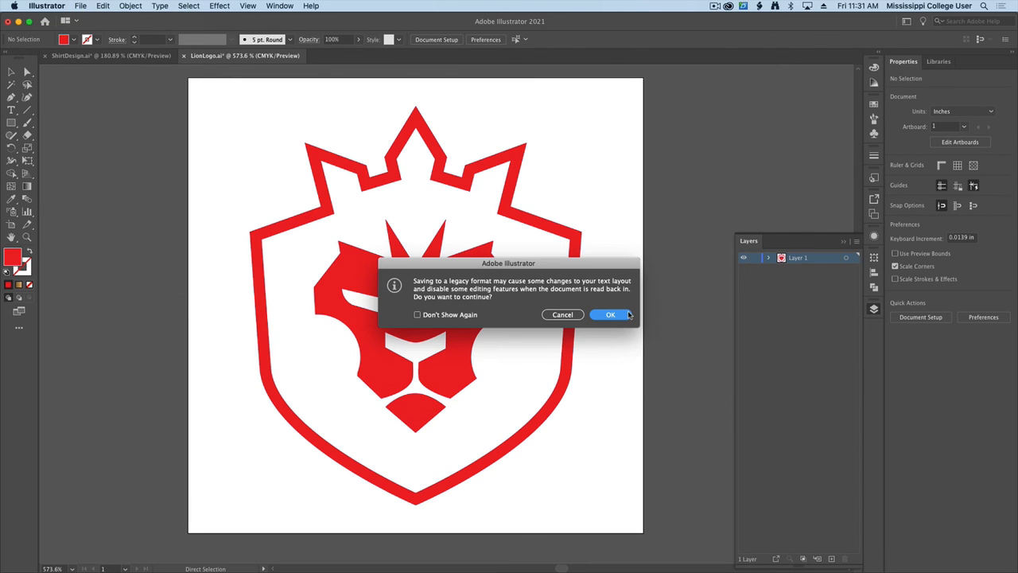
pyautogui.click(610, 315)
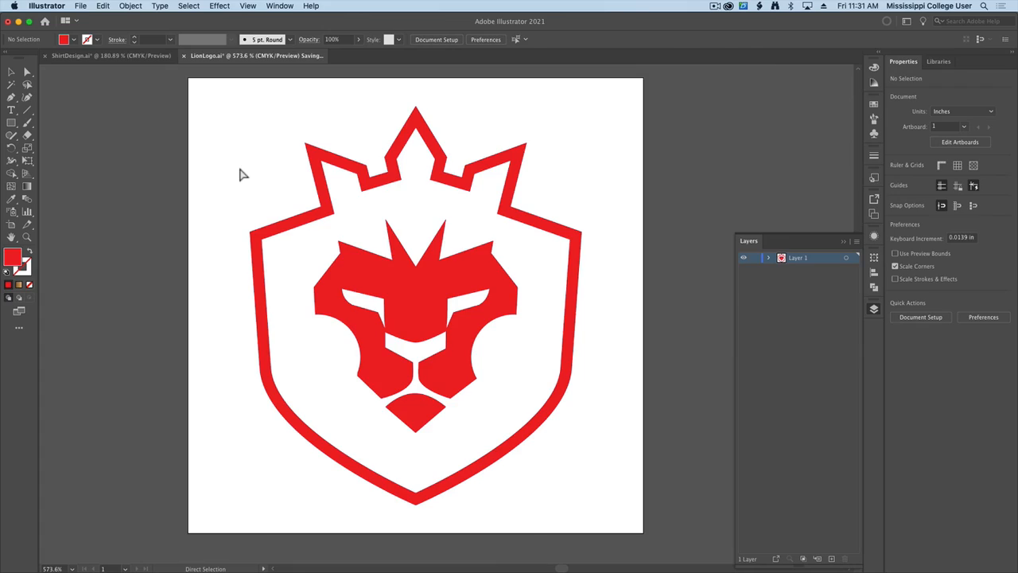
pyautogui.press('super+w')
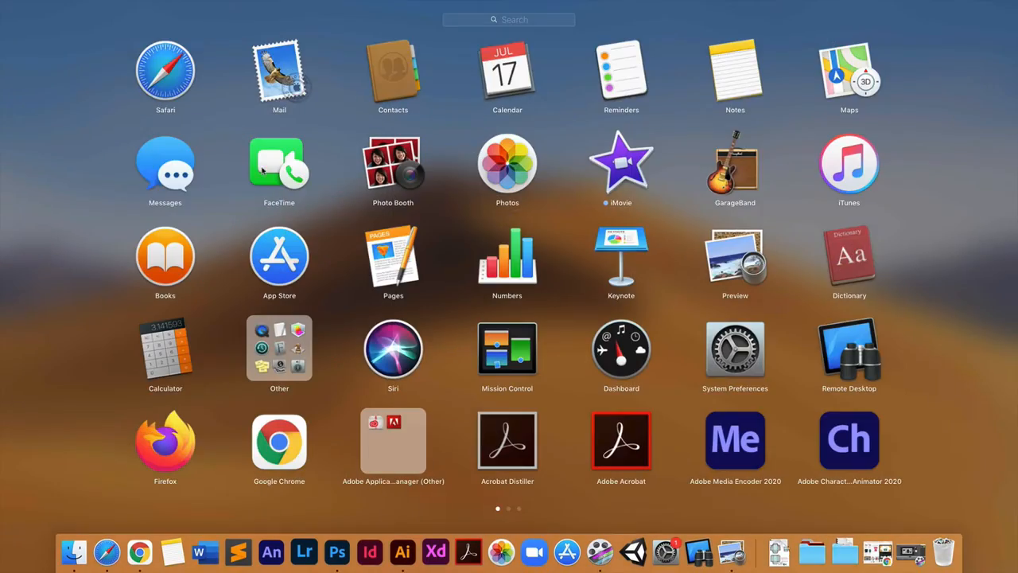
# Switch back to the desk-set mockup in Photoshop and deselect the card layer
pyautogui.press('Escape')
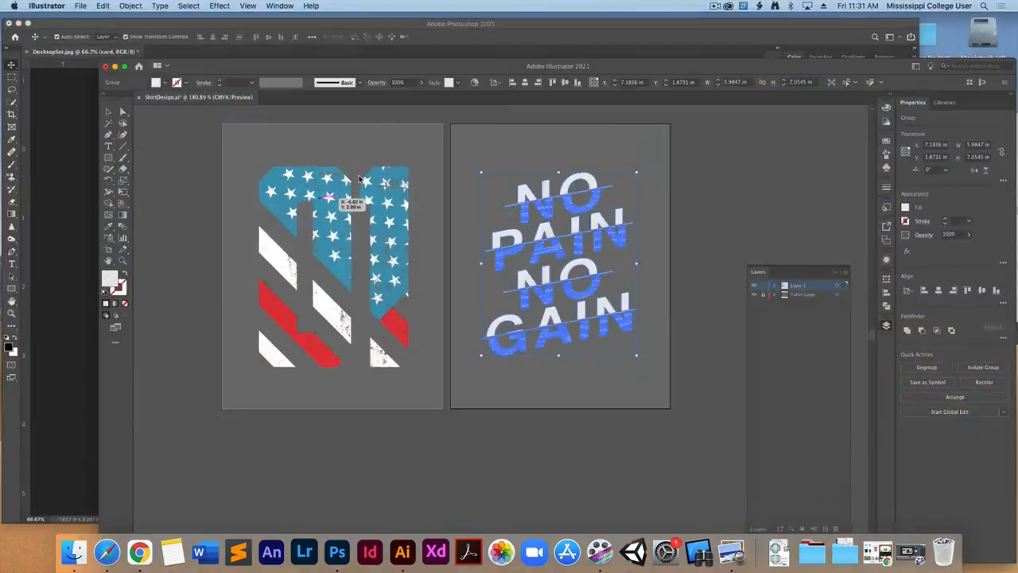
pyautogui.hotkey('ctrl', 'Up')
pyautogui.click(305, 219)
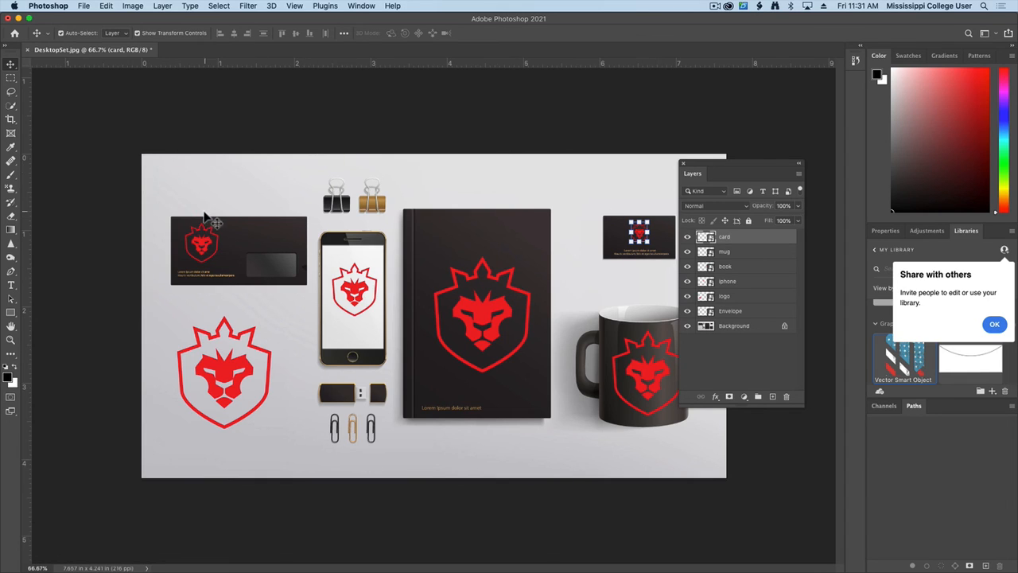
pyautogui.click(183, 180)
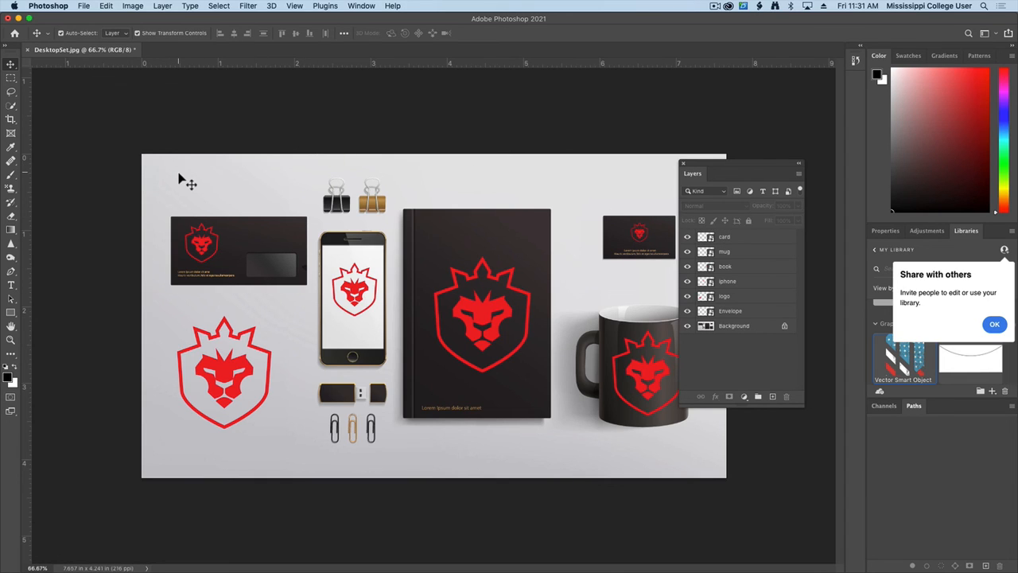